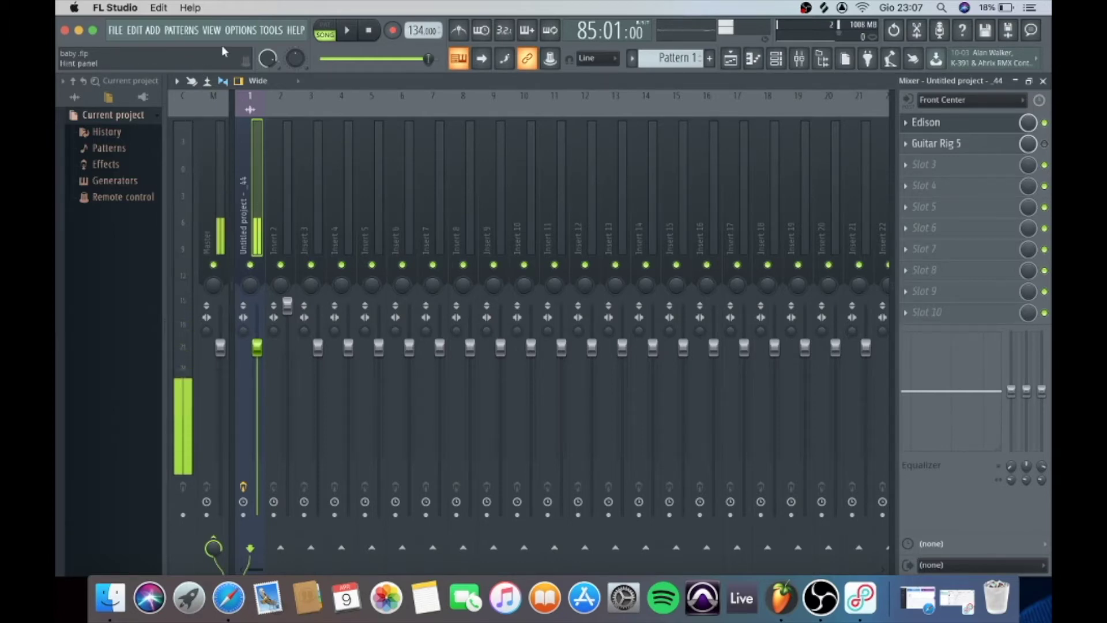
Choose RODE AI-1 as the input/output device in the audio settings and close the settings window
left_click(242, 31)
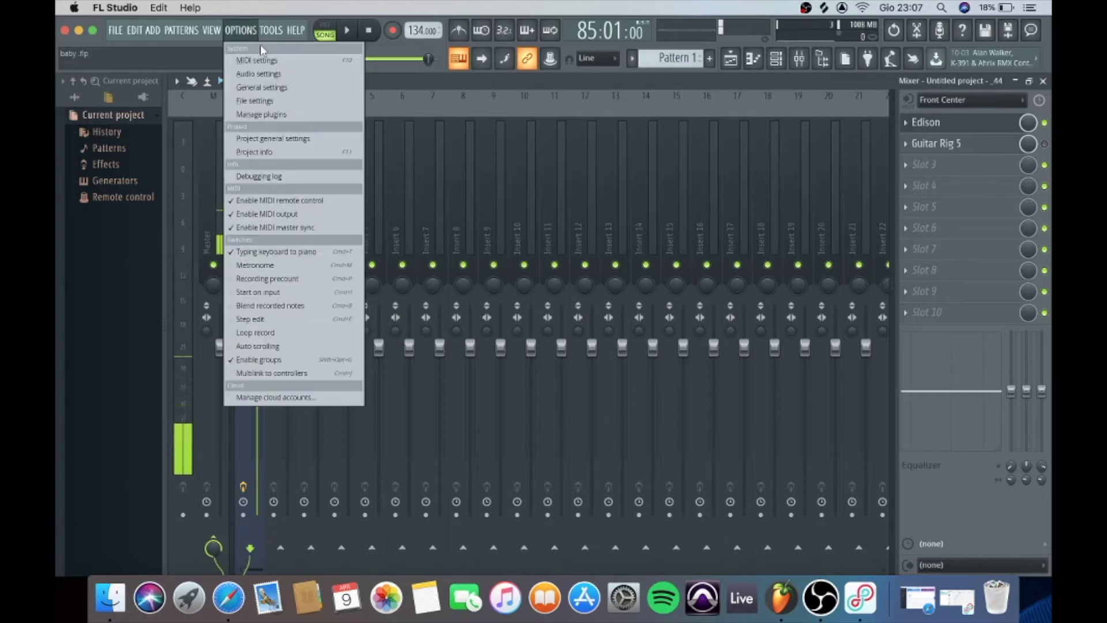
left_click(258, 73)
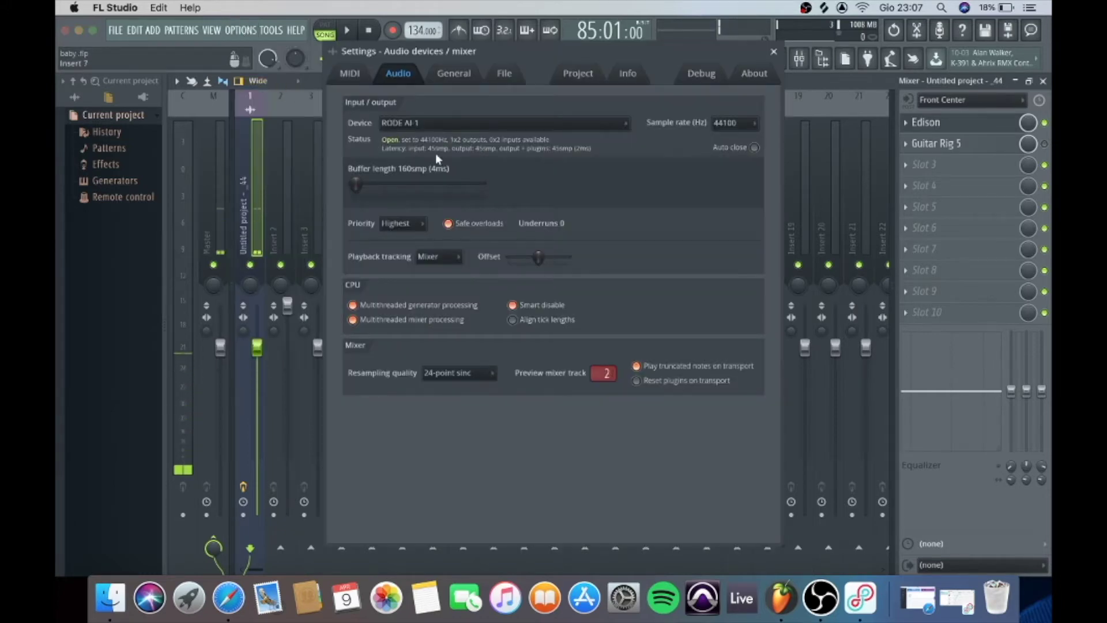
left_click(421, 122)
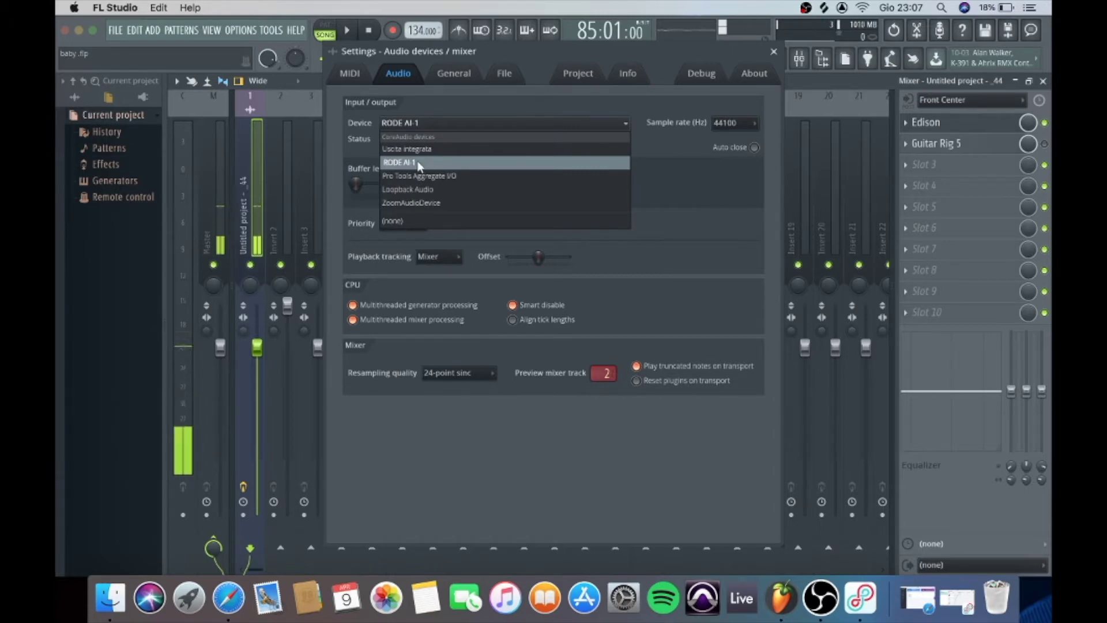
left_click(531, 166)
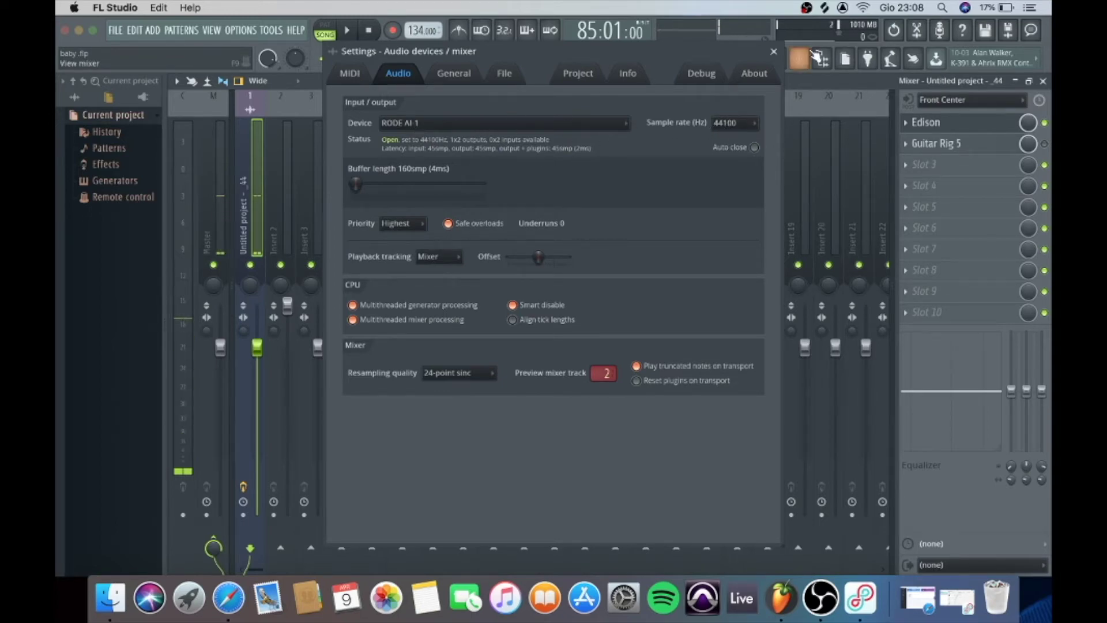
left_click(777, 55)
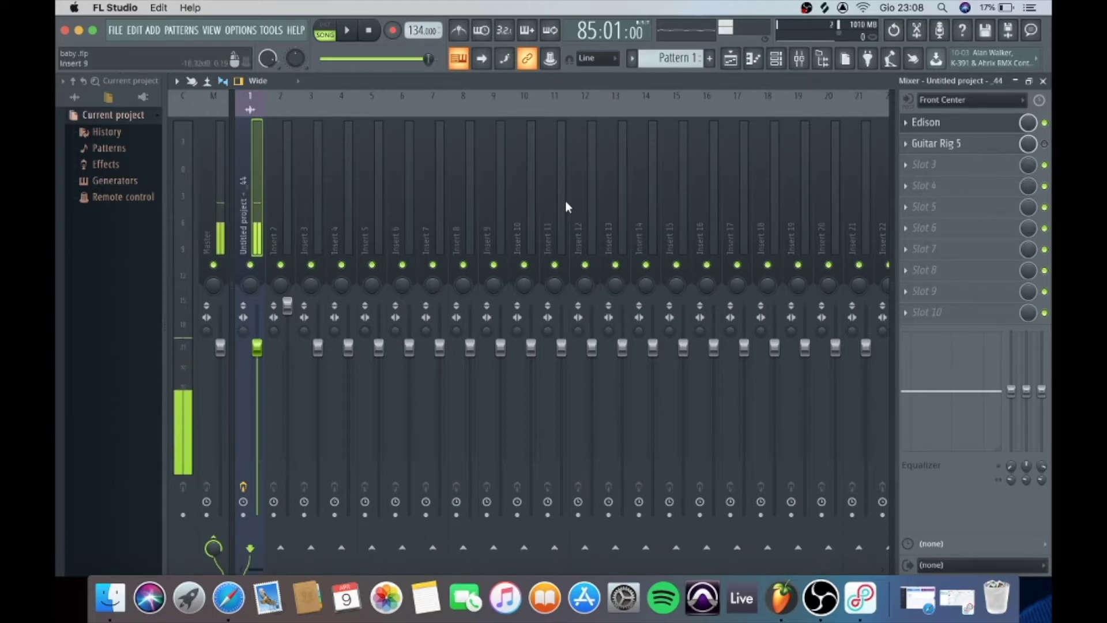
Examine the audio inputs available for mixer track 1, leaving Front Center chosen
left_click(961, 100)
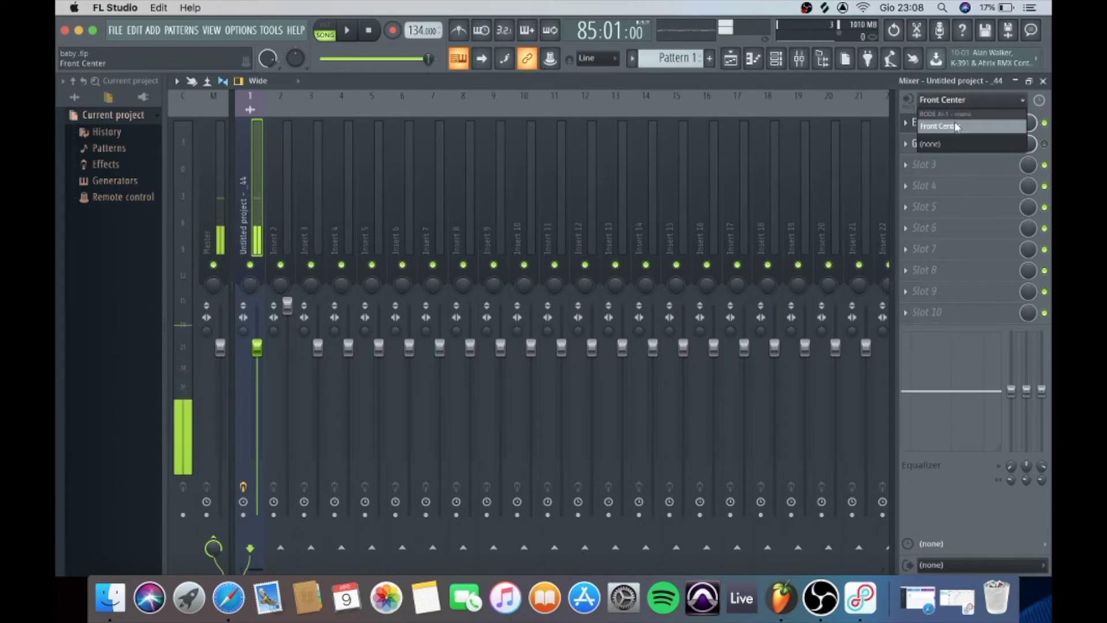
left_click(875, 79)
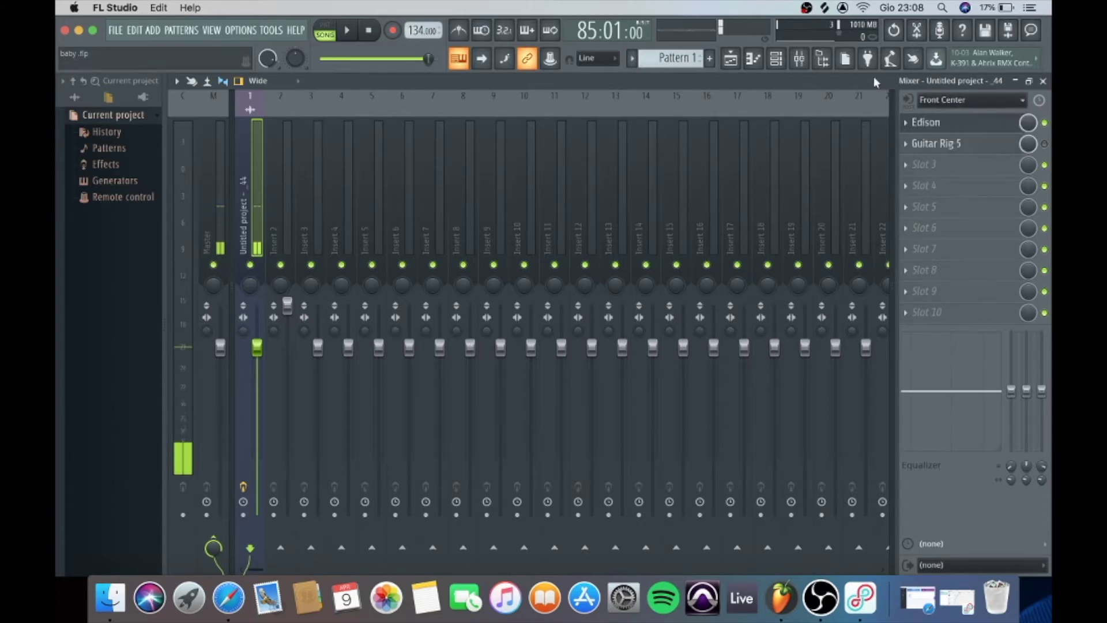
left_click(973, 103)
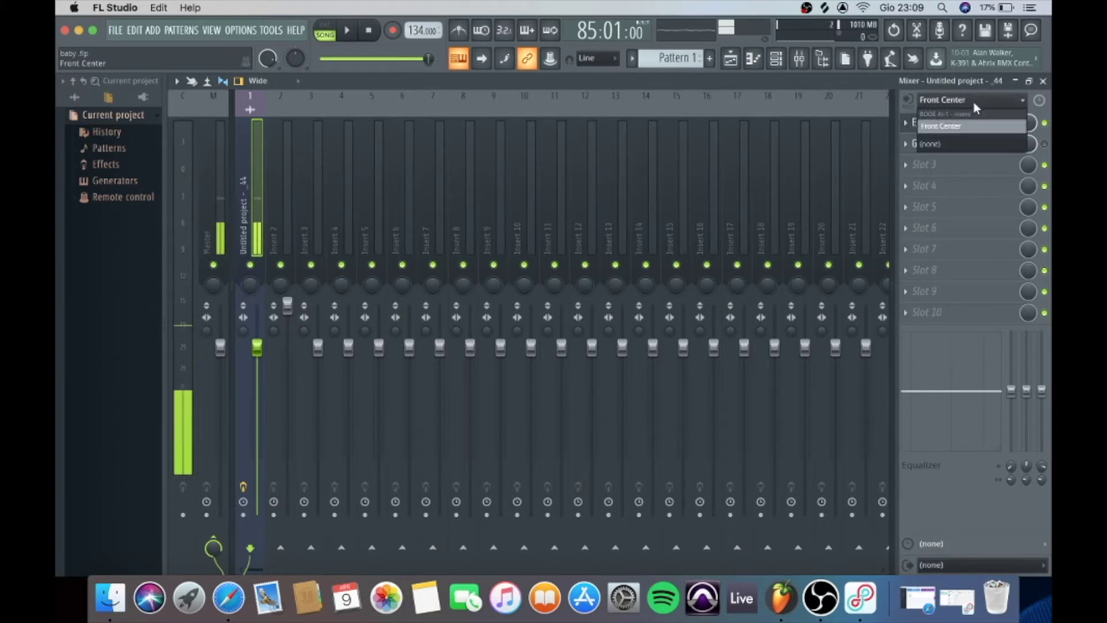
left_click(974, 102)
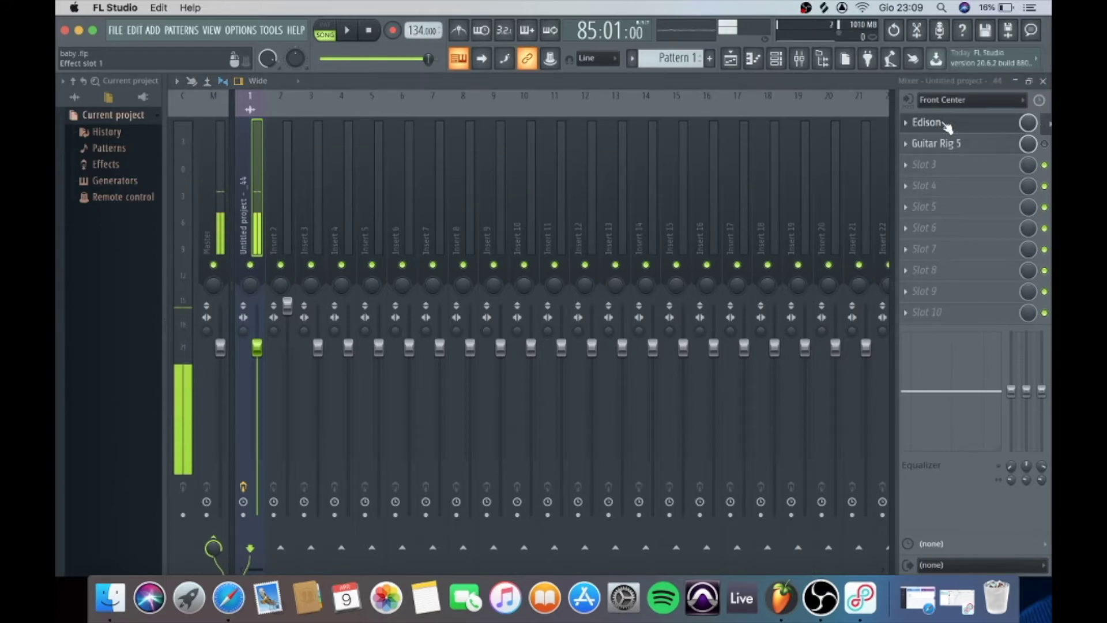
Browse the plugins that could replace Edison in the first effect slot without choosing one
left_click(907, 123)
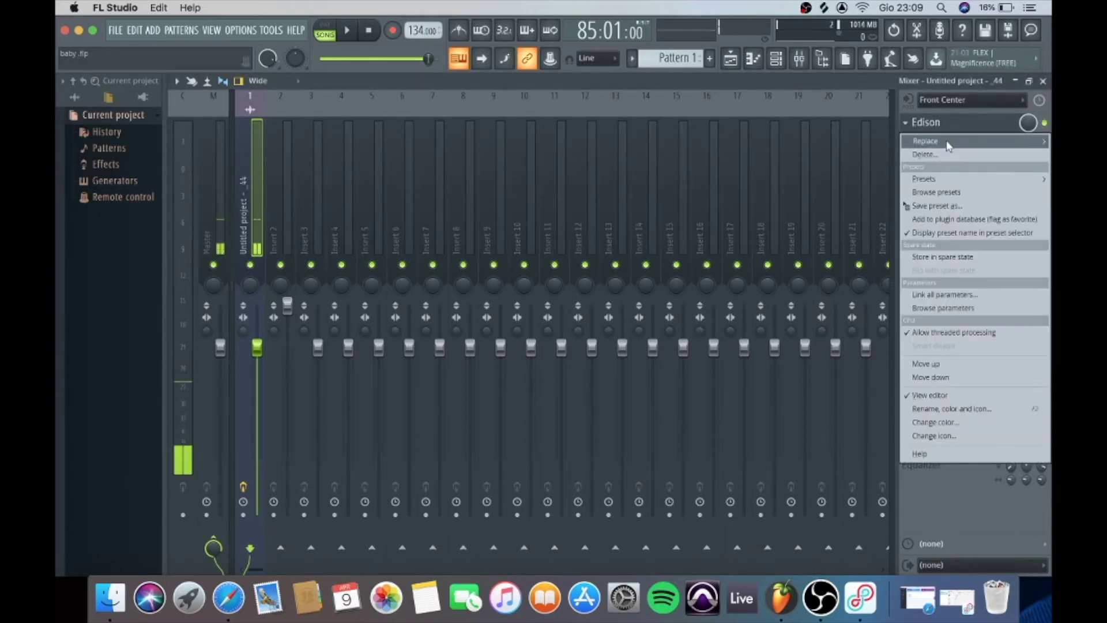
mouse_move(947, 145)
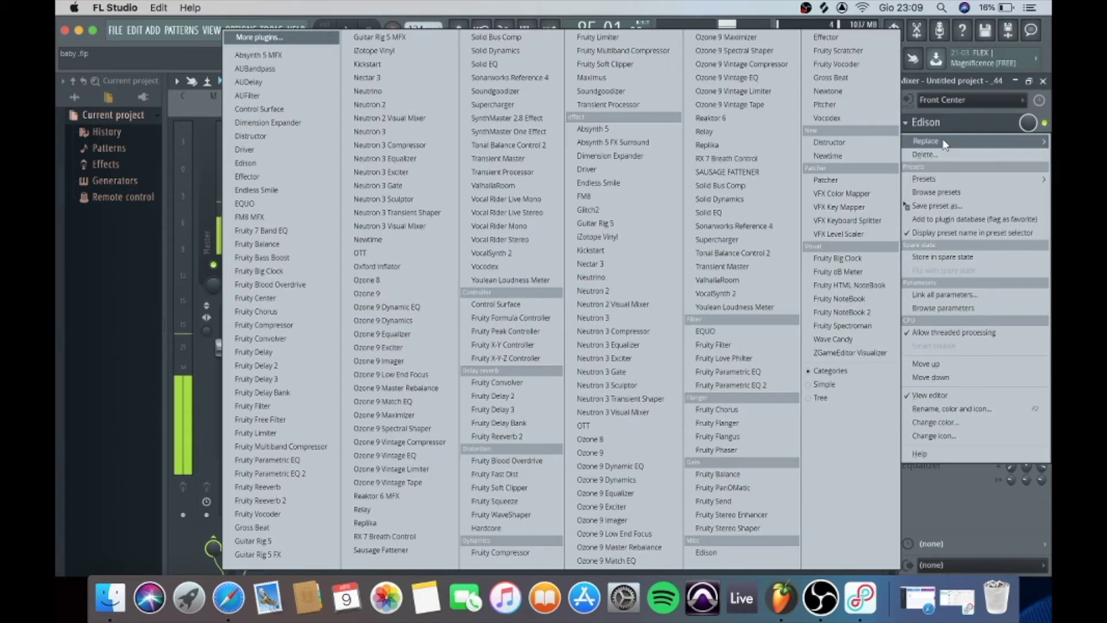
left_click(1038, 134)
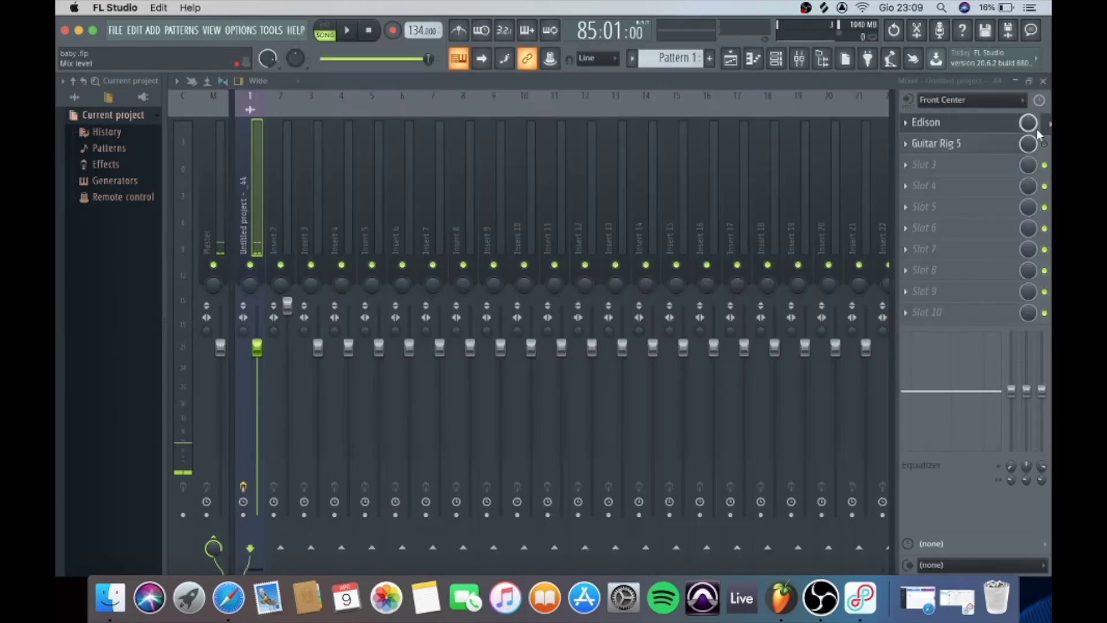
Open Edison on mixer track 1, enlarge its window and set its recording trigger to On play
left_click(1037, 126)
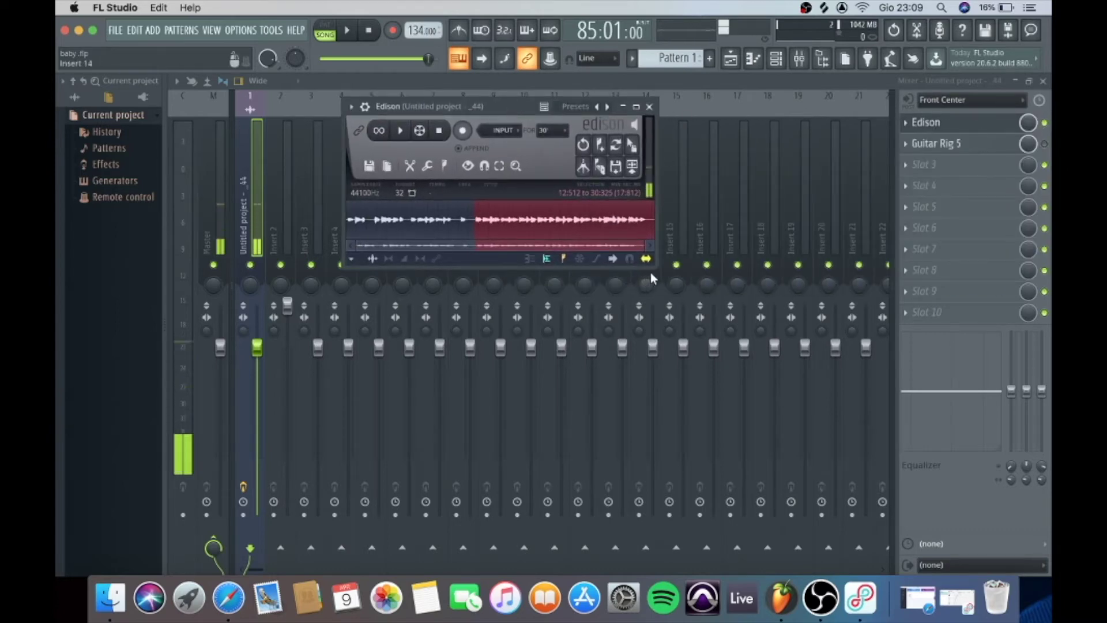
left_click_drag(650, 279, 845, 460)
left_click(500, 131)
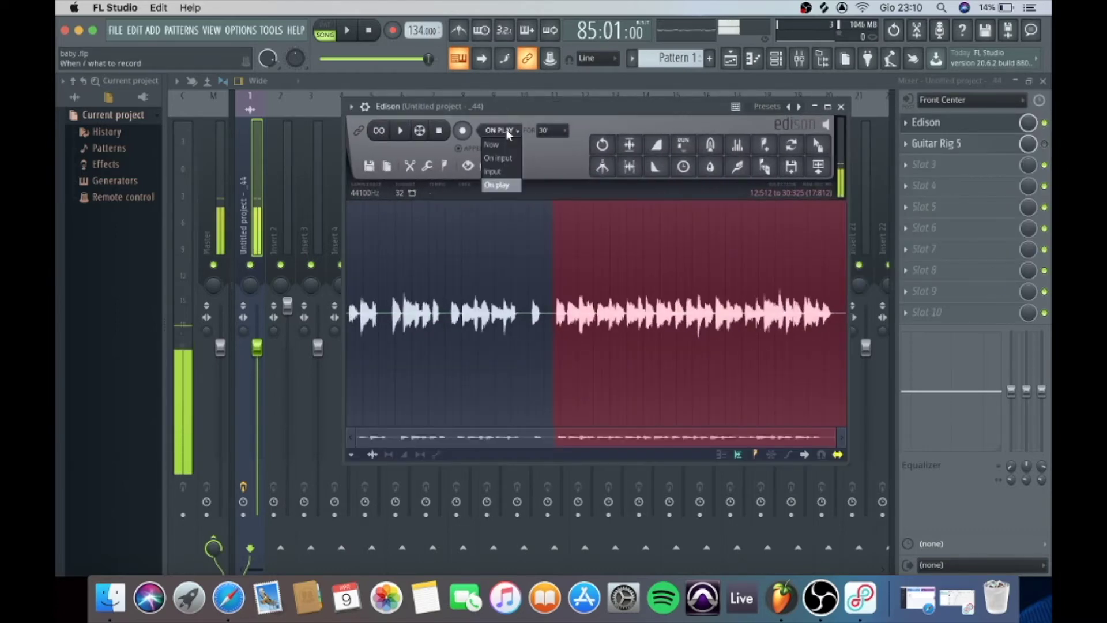
left_click(500, 188)
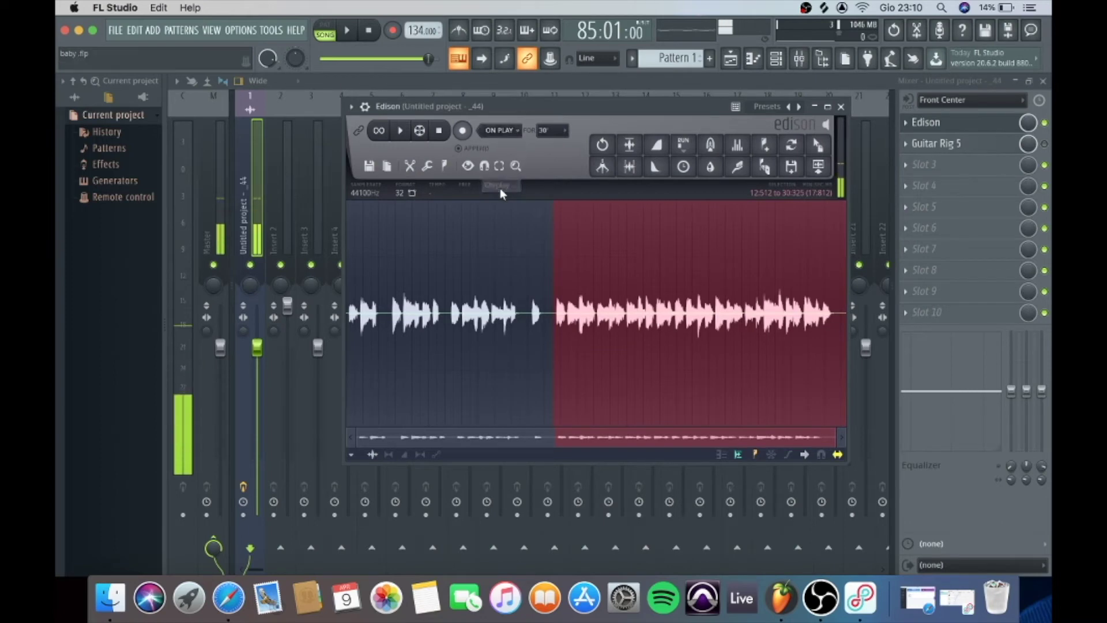
left_click(463, 131)
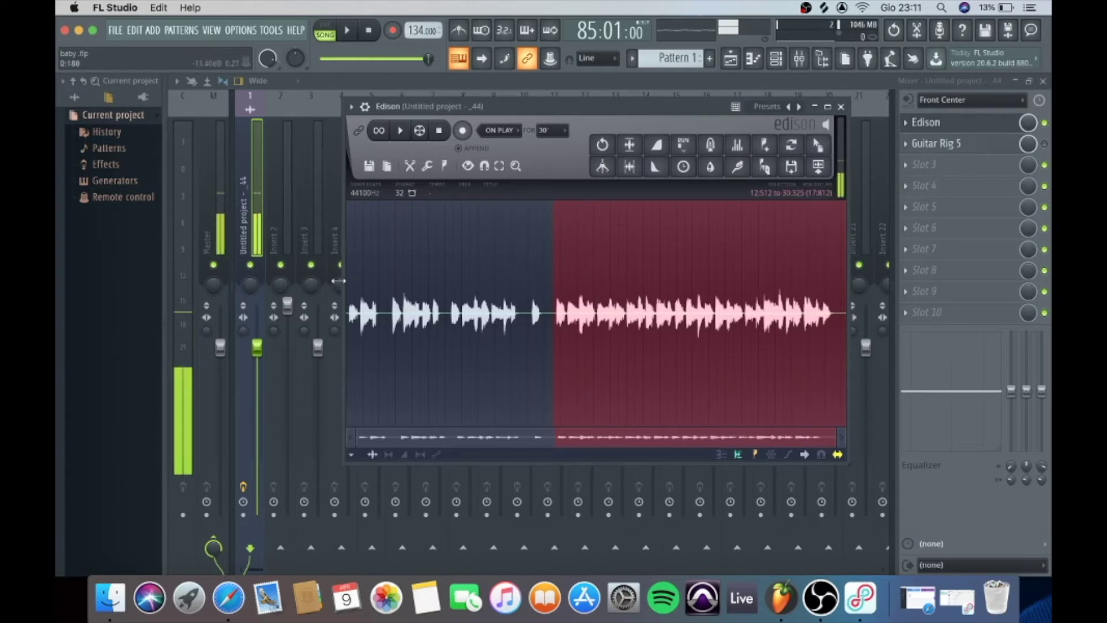
Select the whole recording in Edison's waveform
right_click(450, 284)
right_click(492, 278)
left_click_drag(495, 277, 340, 263)
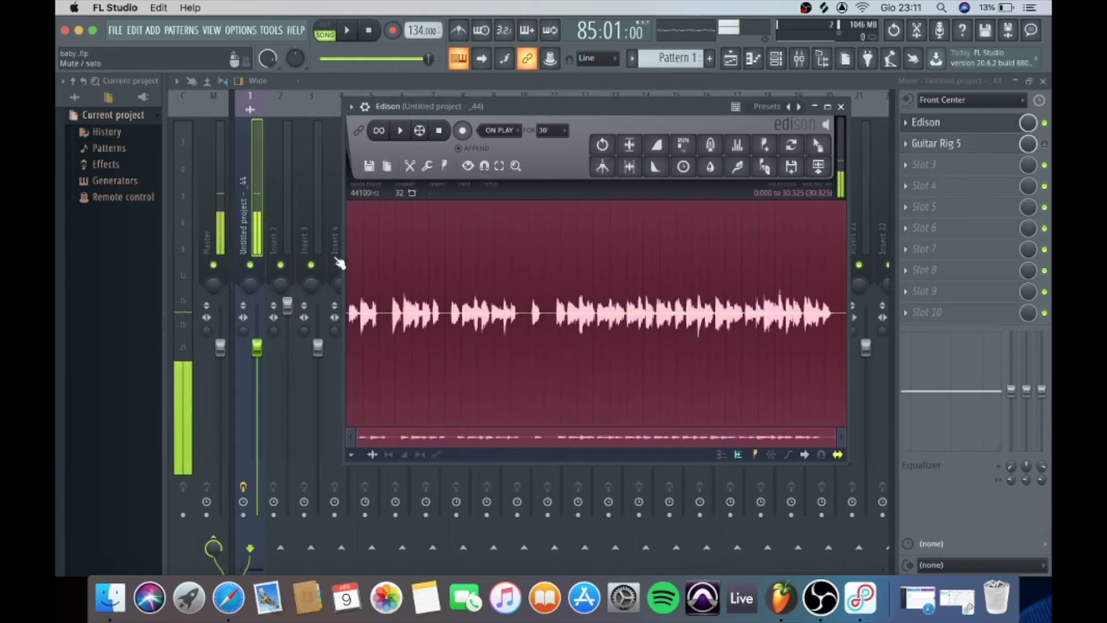
Show the Playlist arrangement and unmute Track 1
key("F5")
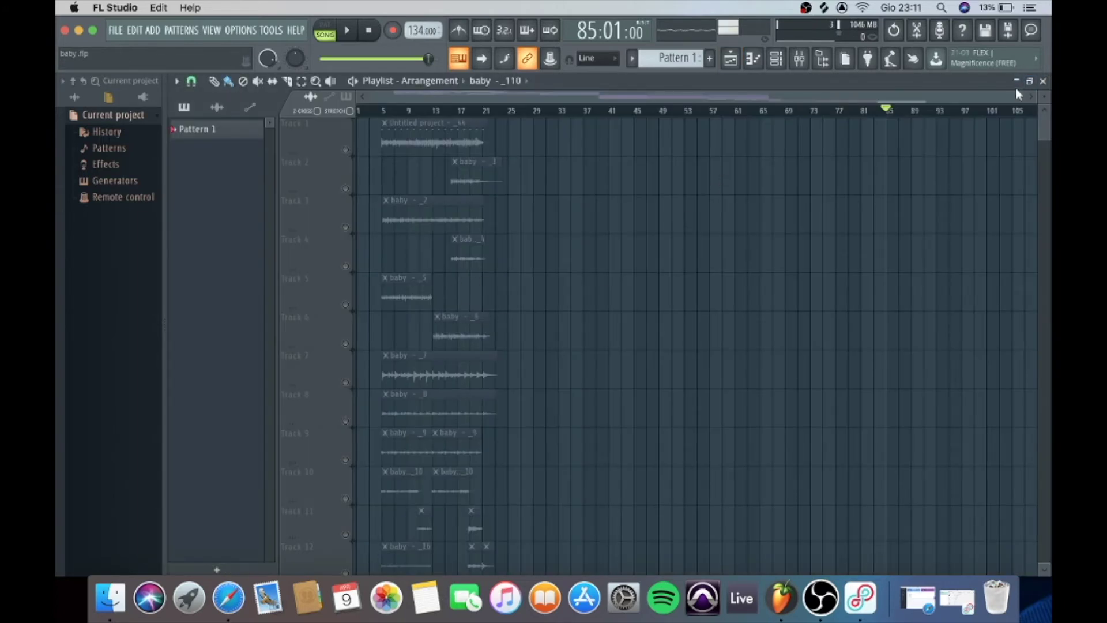
left_click_drag(600, 96, 564, 95)
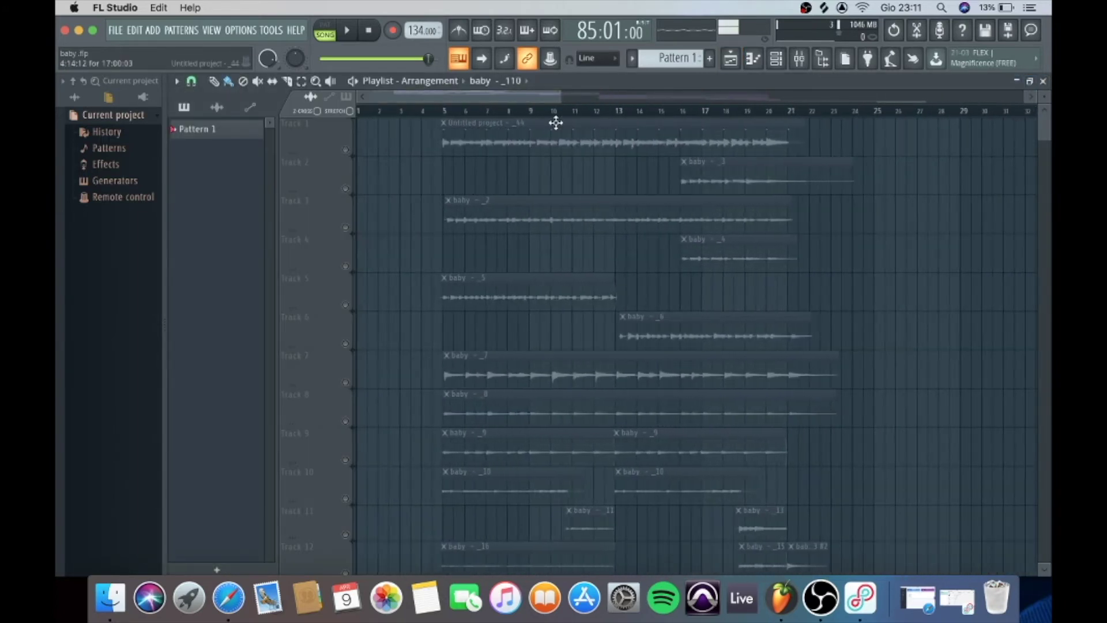
left_click(346, 150)
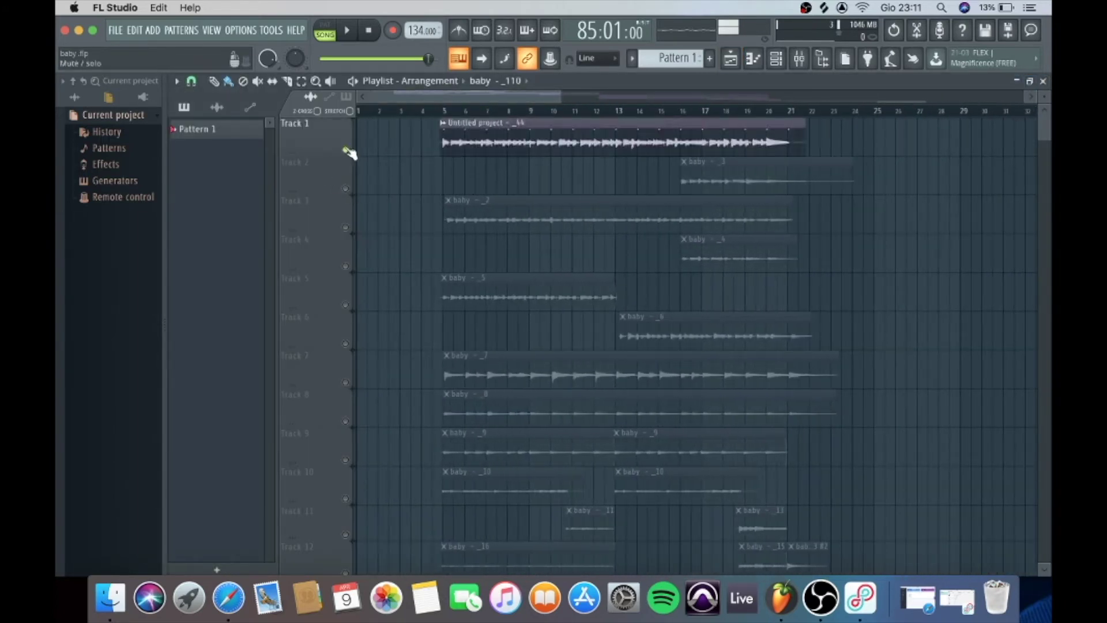
Check the target mixer track in the channel settings of Track 1's audio clip, and save the project
double_click(506, 124)
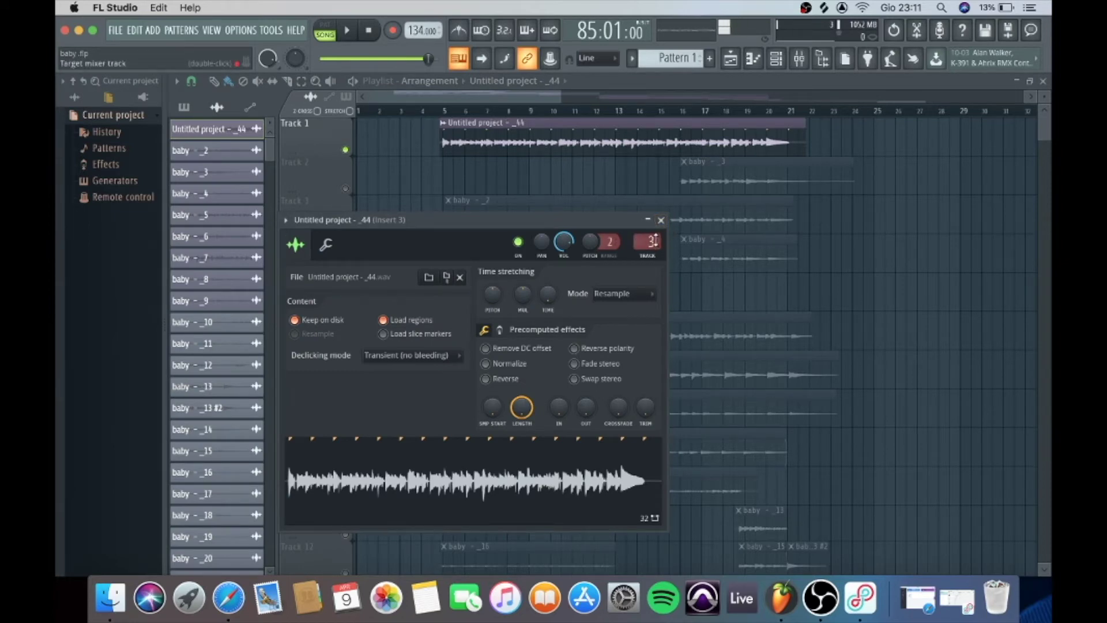
left_click(661, 220)
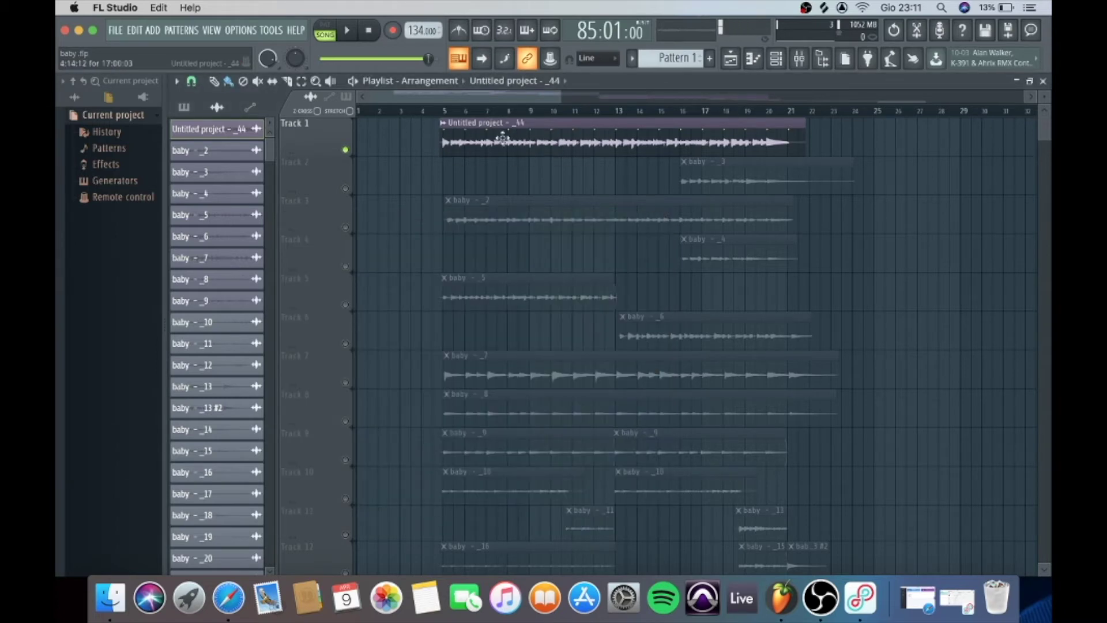
key("super+s")
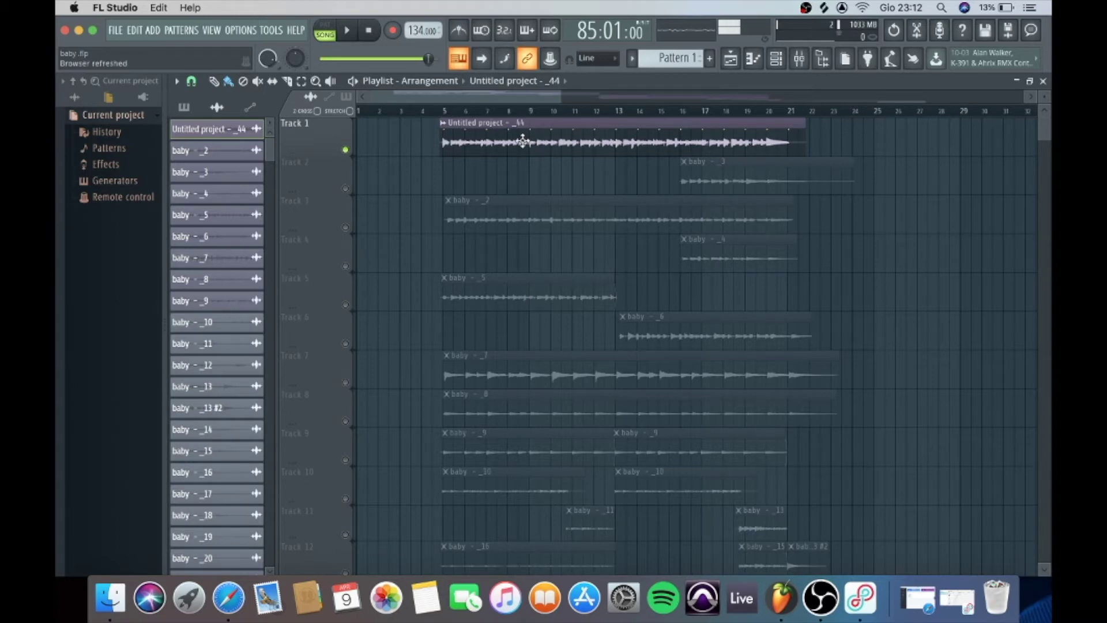
double_click(522, 141)
left_click(664, 223)
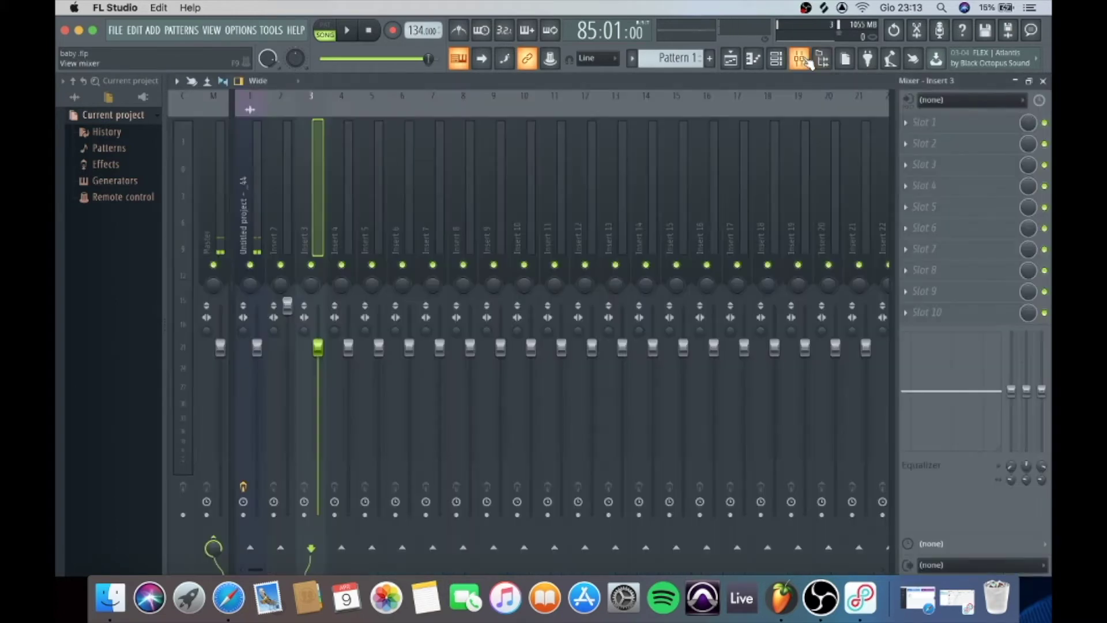
Return to mixer track 1 and audition Guitar Rig 5 by enabling it briefly and disabling it again
left_click(799, 59)
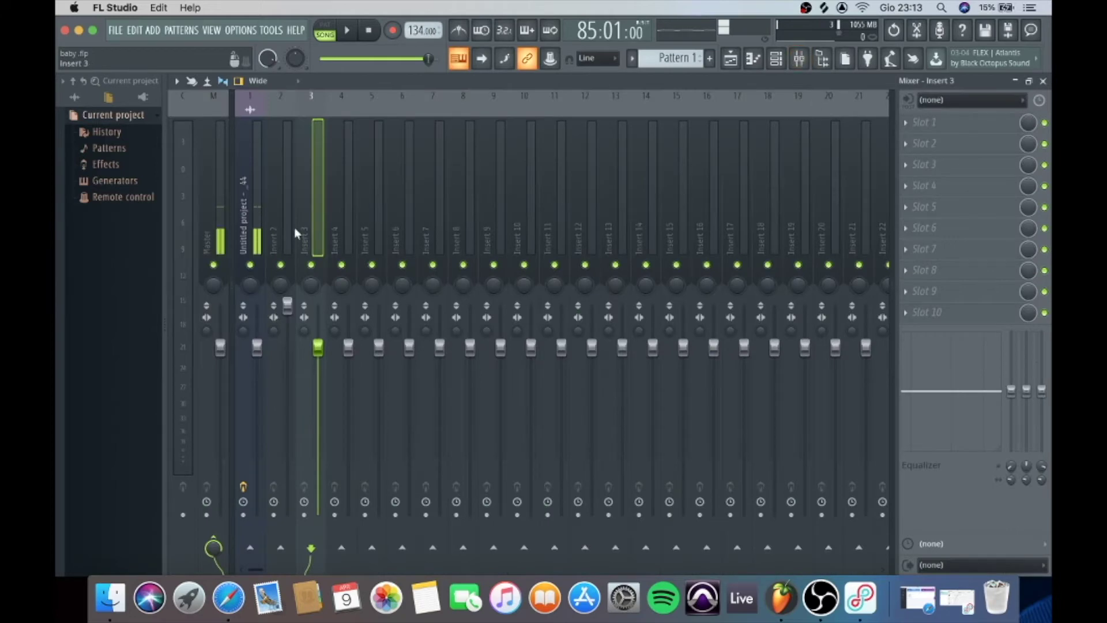
left_click(242, 200)
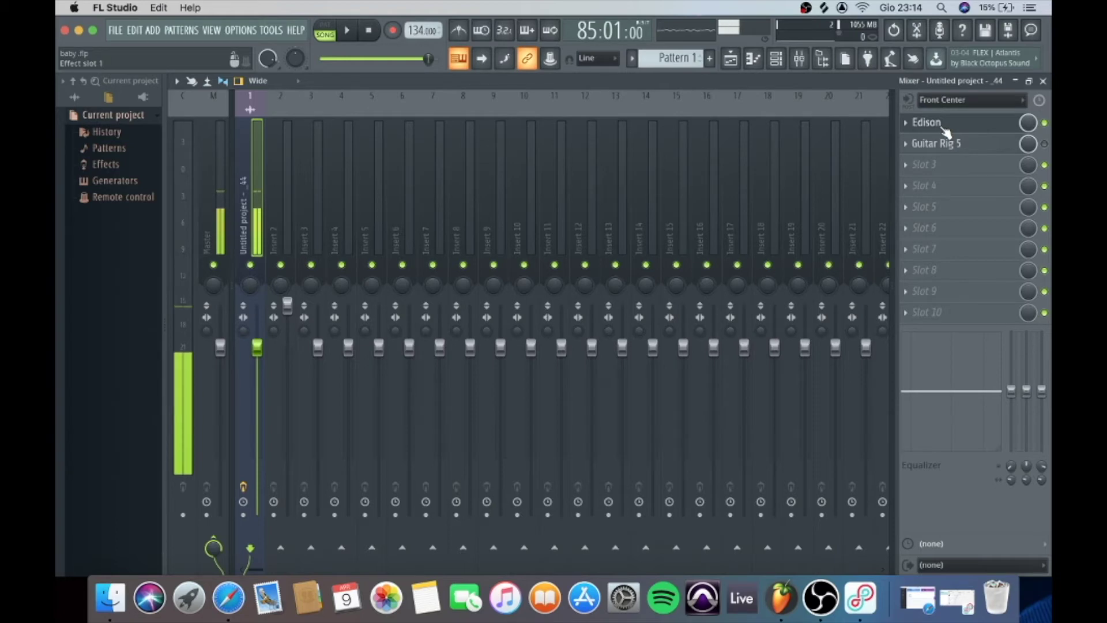
left_click(1044, 144)
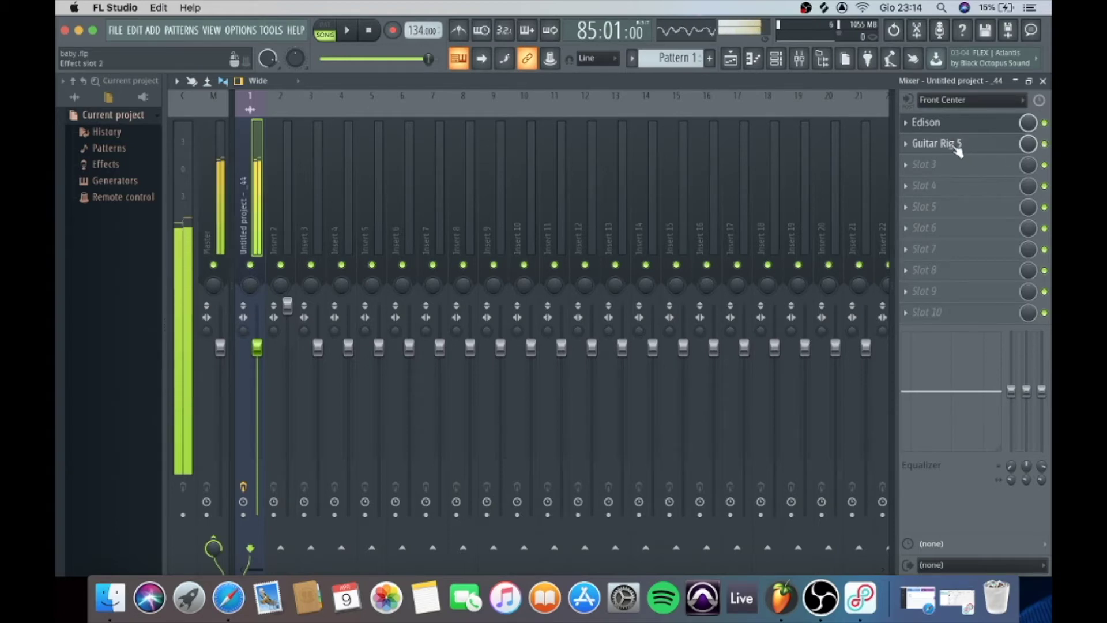
left_click(1044, 144)
Examine the amp and effects rack of Guitar Rig 5 on mixer track 1, and minimize its window
left_click(971, 144)
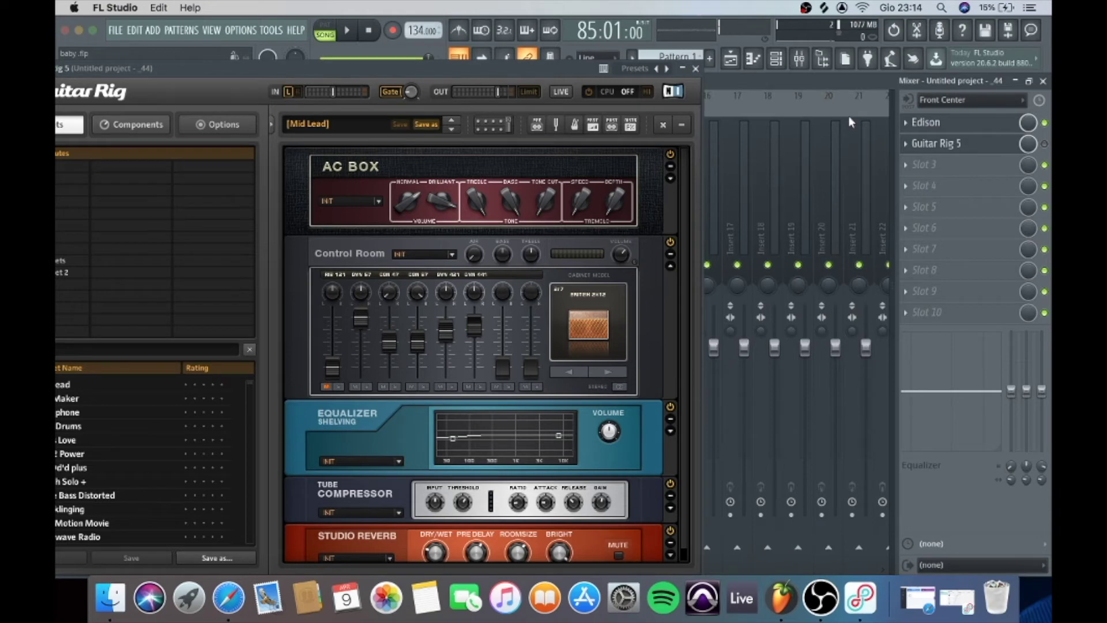
left_click(682, 68)
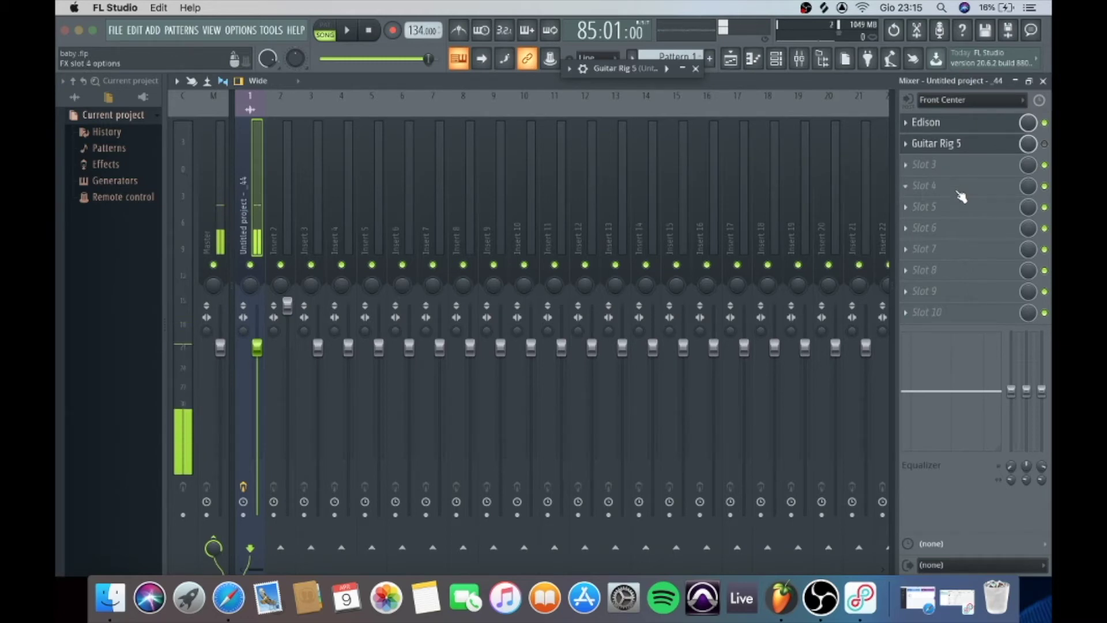
left_click(960, 145)
left_click(962, 148)
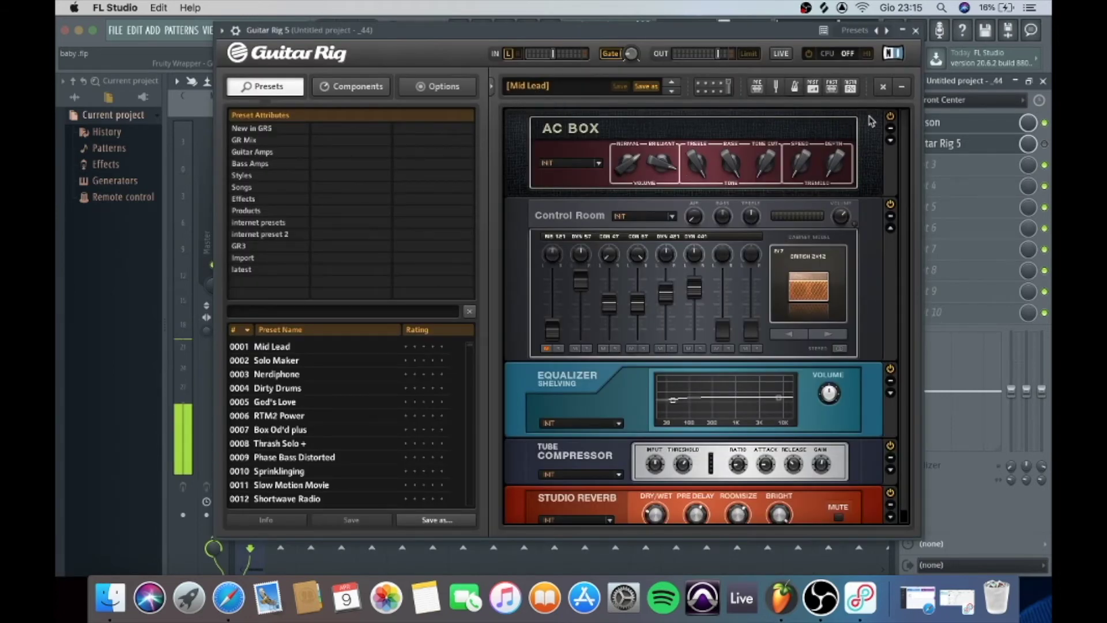
left_click(903, 30)
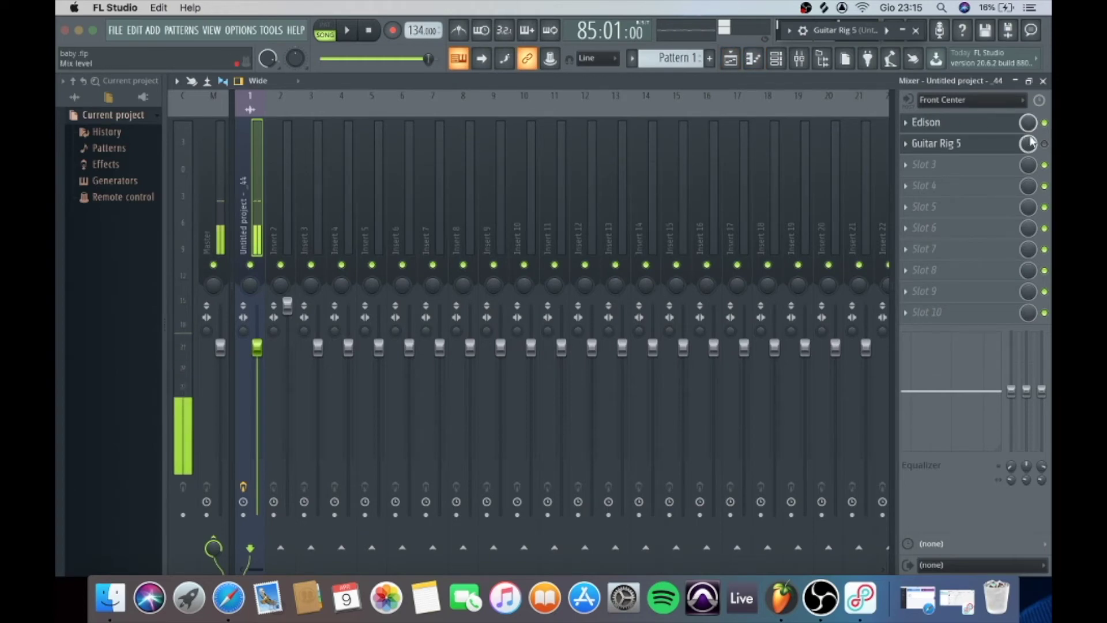
Play back the recording in Edison, select its section from about 12.4 to 30.3 seconds, and stop playback
left_click(926, 122)
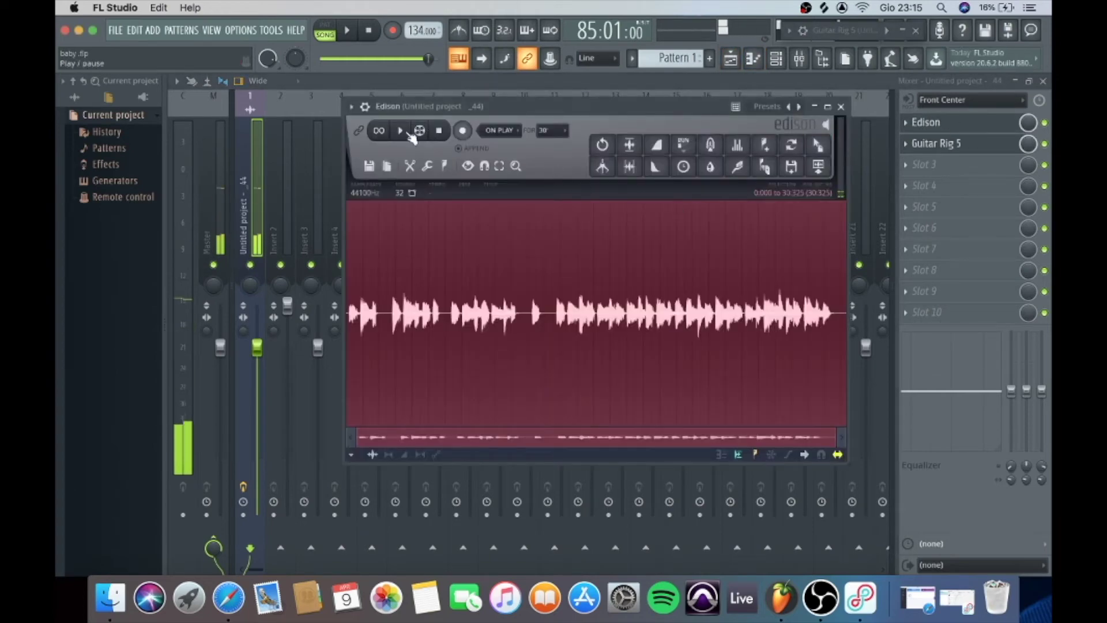
left_click(408, 132)
left_click_drag(377, 282, 551, 256)
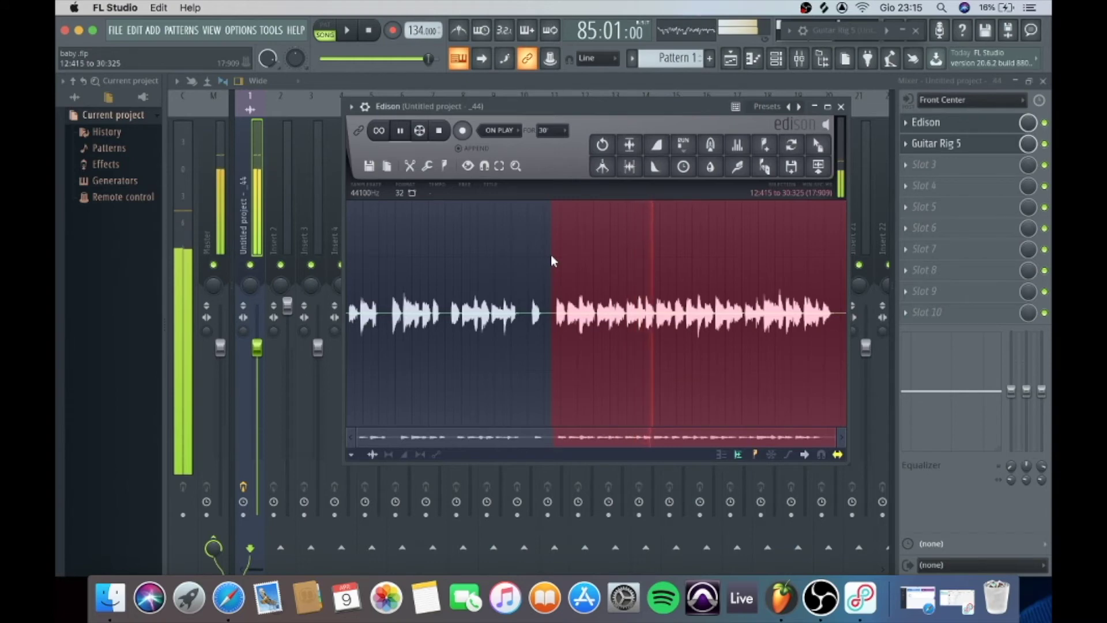
left_click(402, 132)
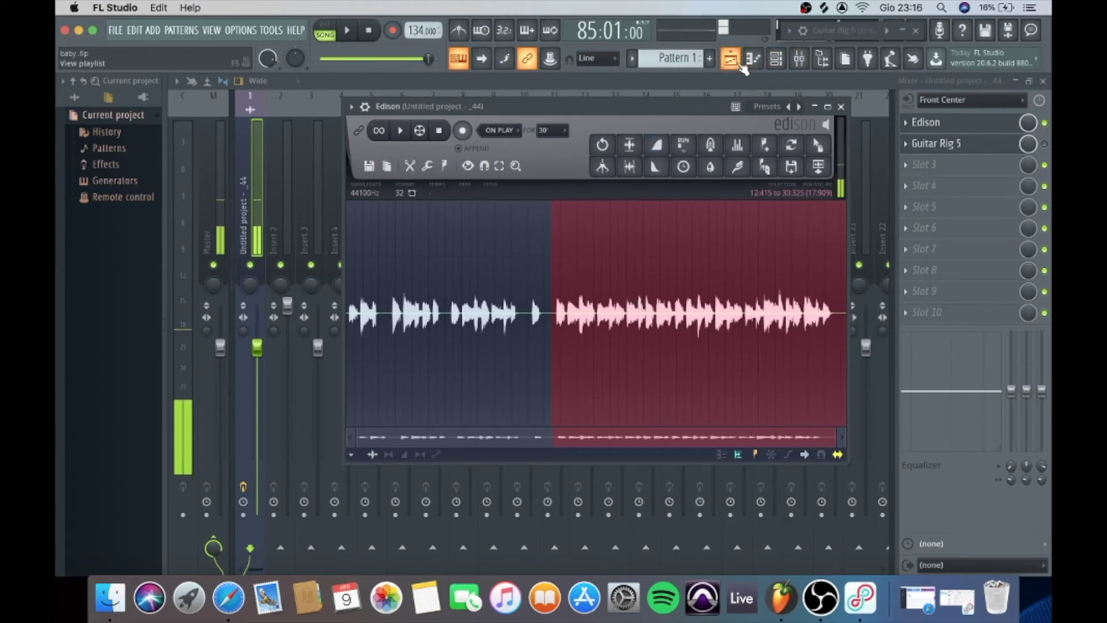
Return to the Playlist and end the solo on Track 1 to reactivate all tracks
left_click(741, 64)
right_click(346, 150)
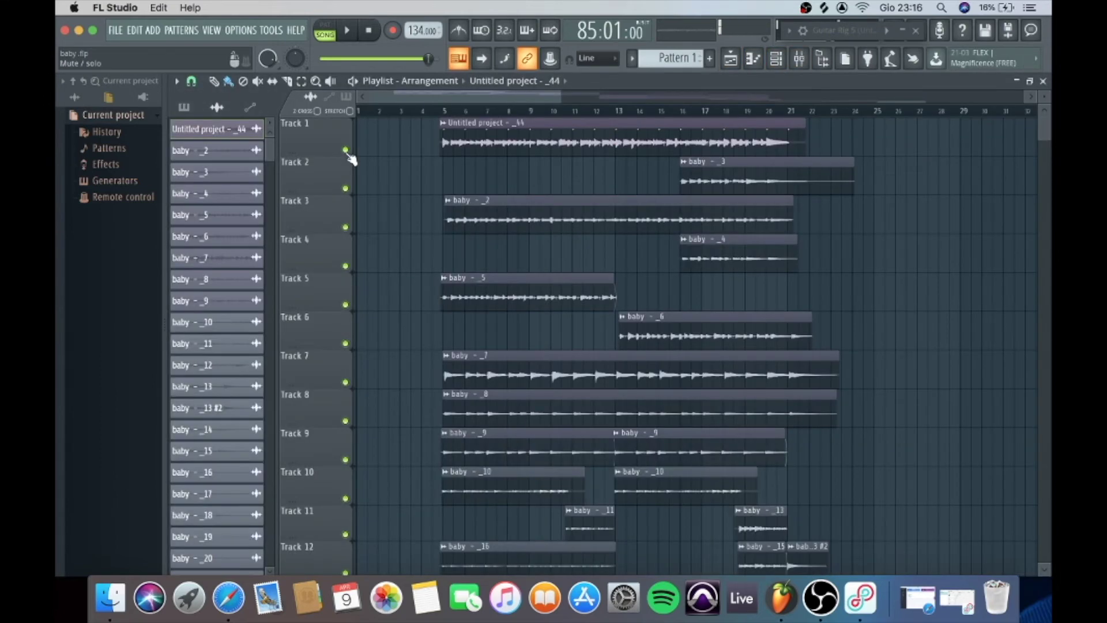
Examine how the recorded audio clips are laid out across the Playlist, from Track 1 down past Track 71
scroll(744, 236, "down", 5)
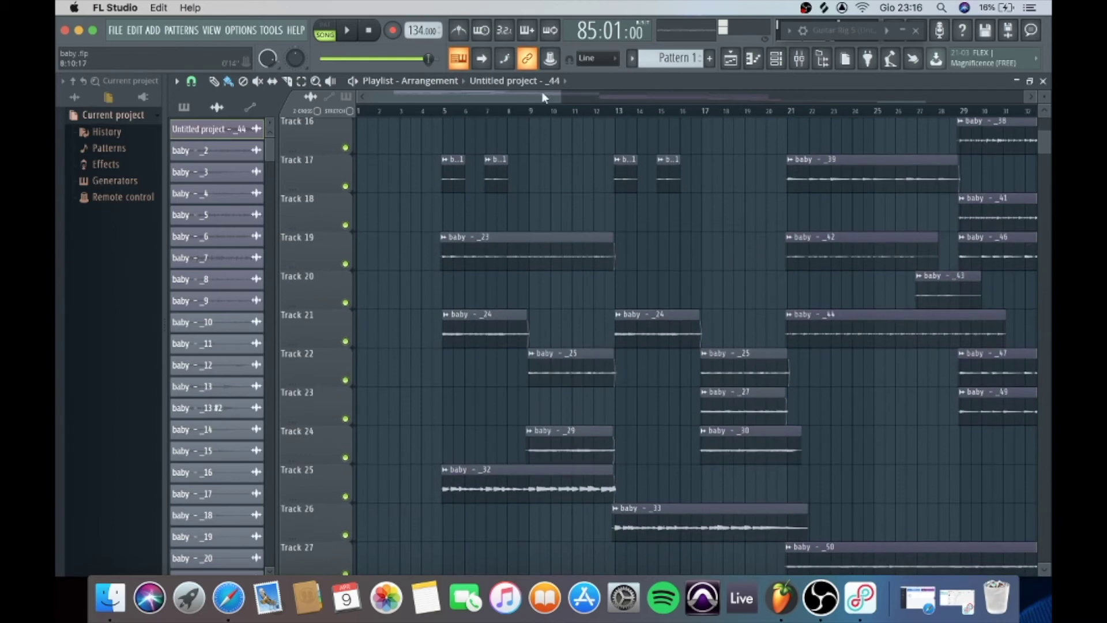
scroll(963, 136, "down", 4)
scroll(781, 267, "up", 5)
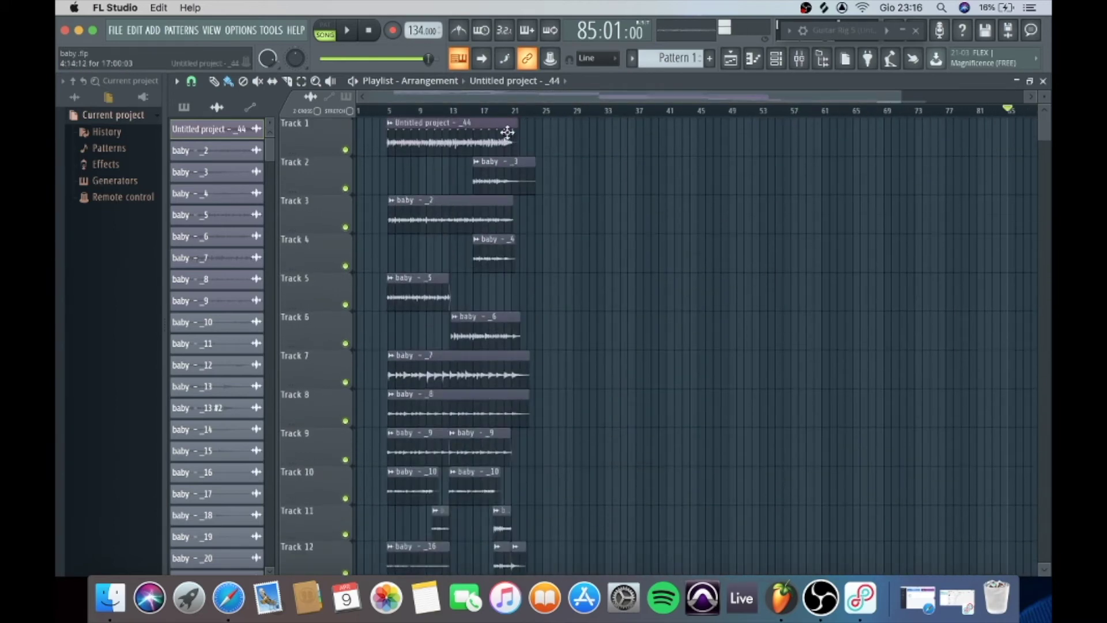
scroll(442, 201, "down", 7)
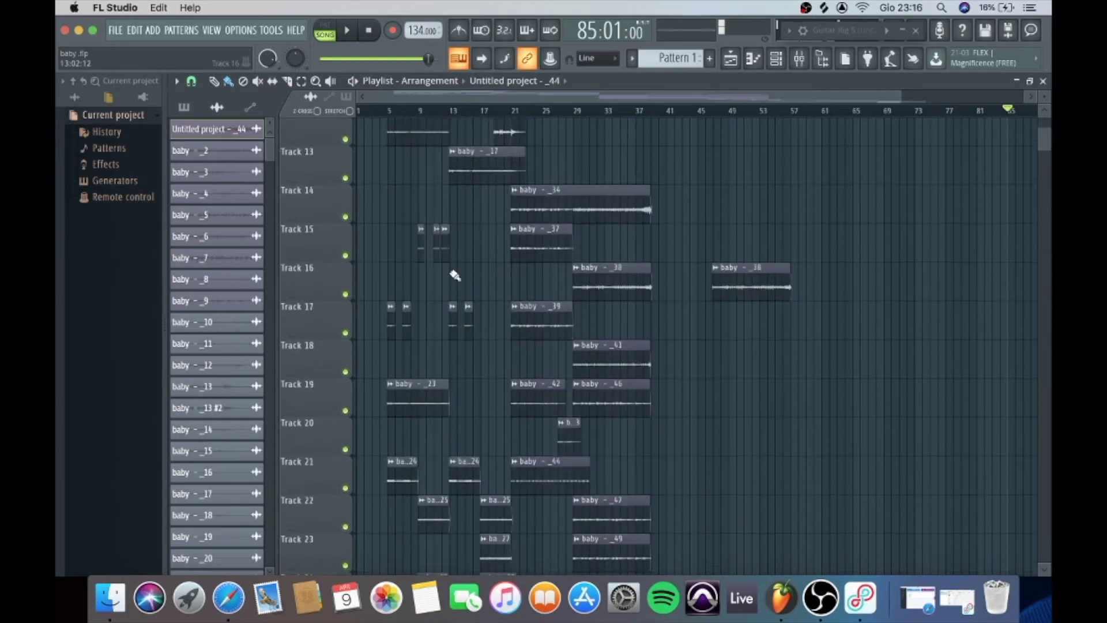
scroll(586, 349, "up", 5)
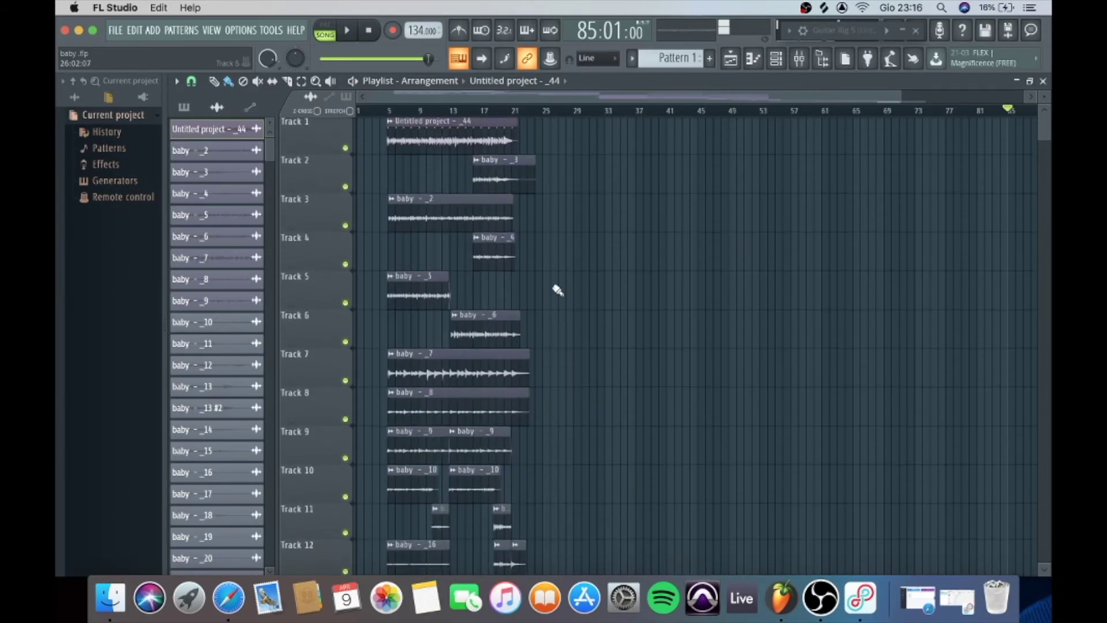
scroll(714, 240, "down", 5)
scroll(799, 254, "down", 9)
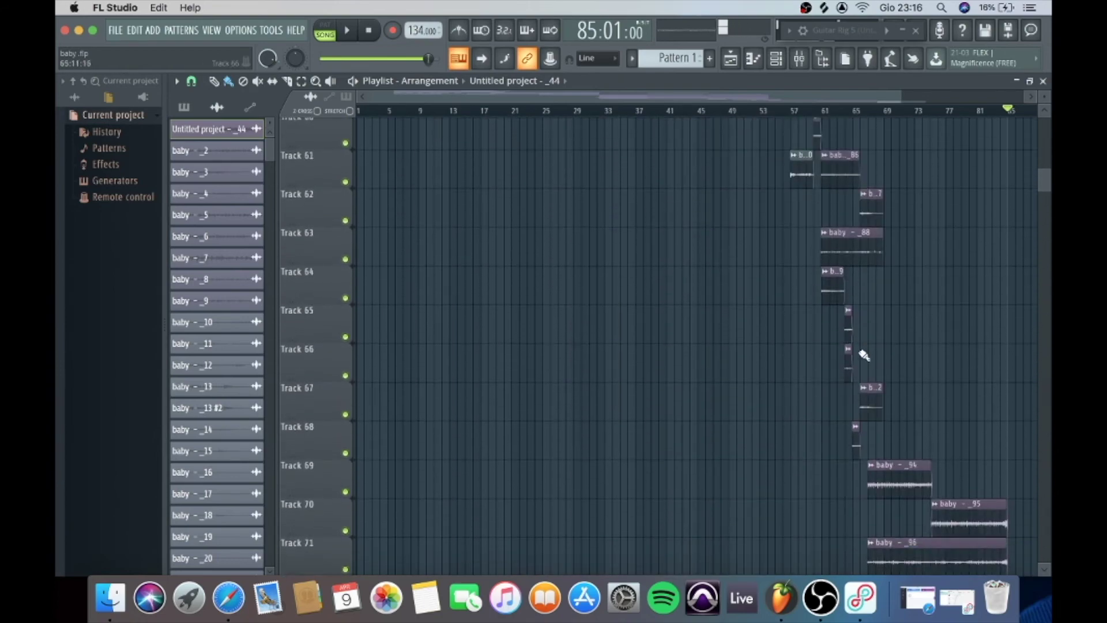
scroll(862, 350, "up", 7)
scroll(858, 136, "right", 8)
scroll(642, 241, "up", 20)
scroll(716, 111, "left", 8)
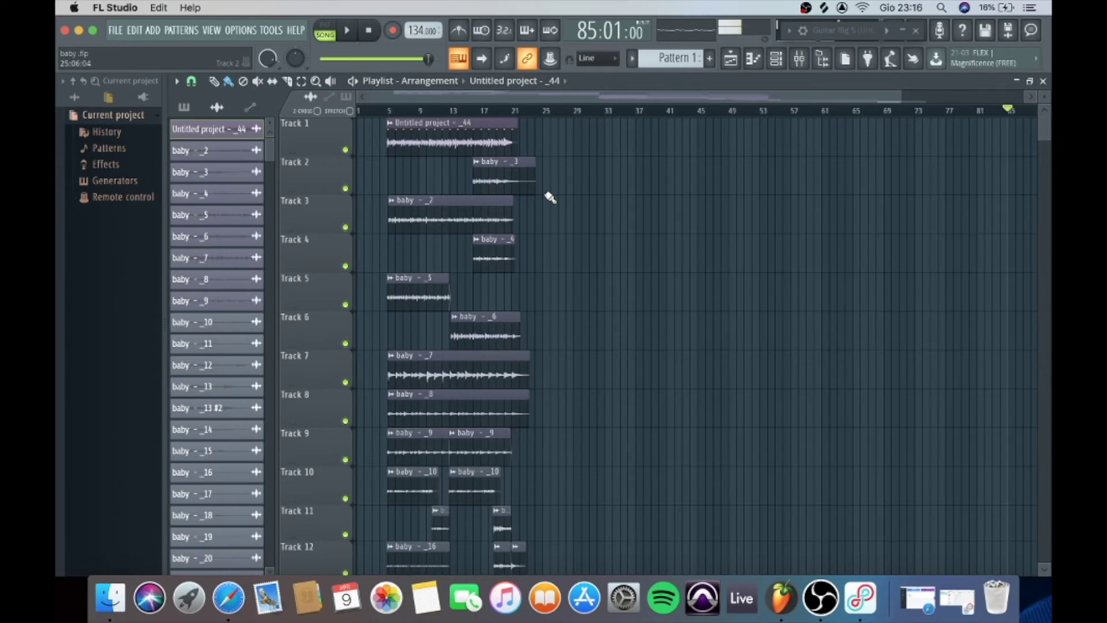
Solo Tracks 1, 3 and 5 in turn, and solo Tracks 1 and 3 once more to point out the separate takes
right_click(345, 150)
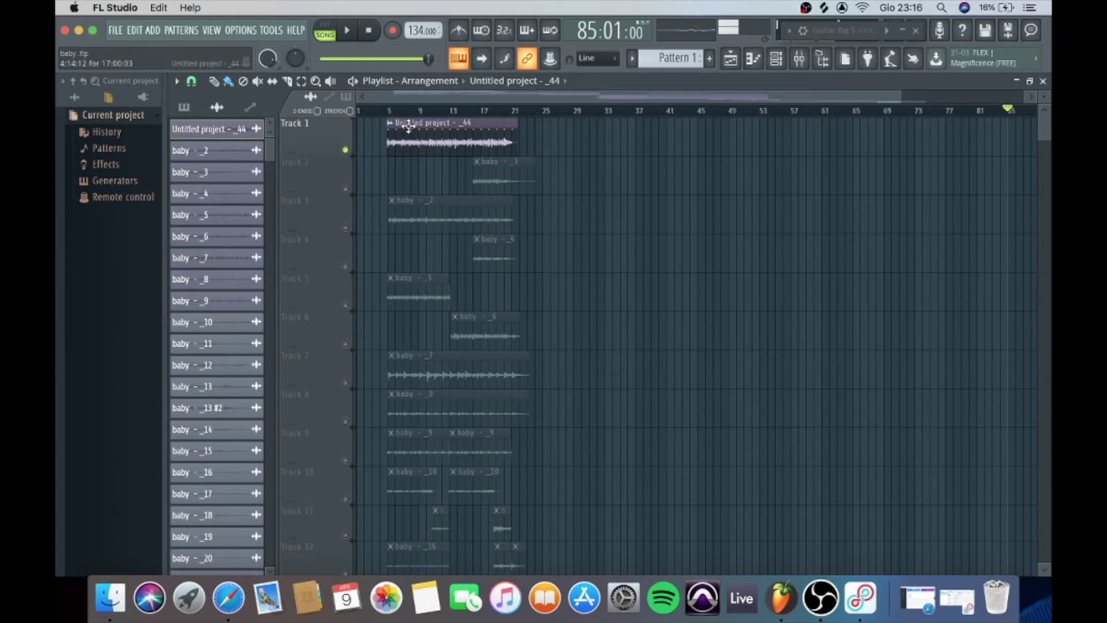
right_click(345, 227)
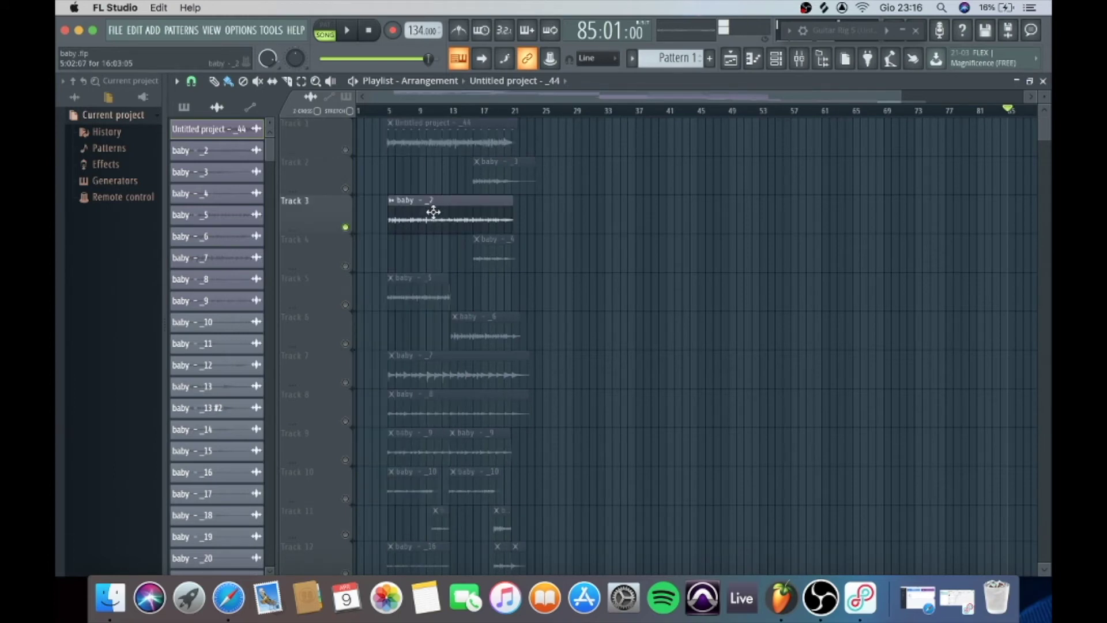
right_click(346, 305)
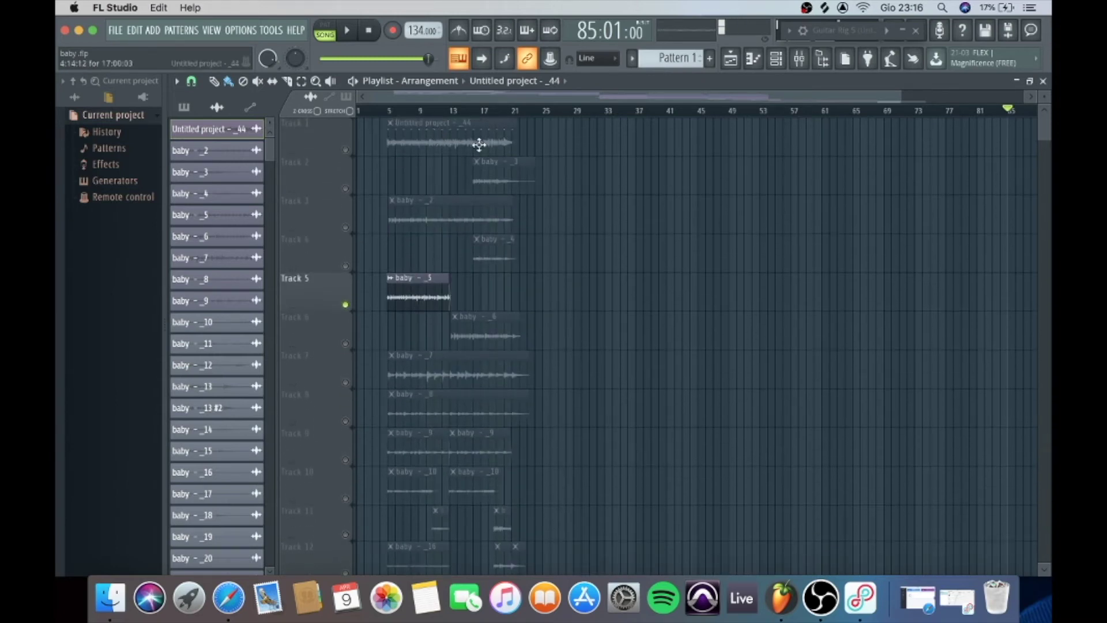
right_click(346, 150)
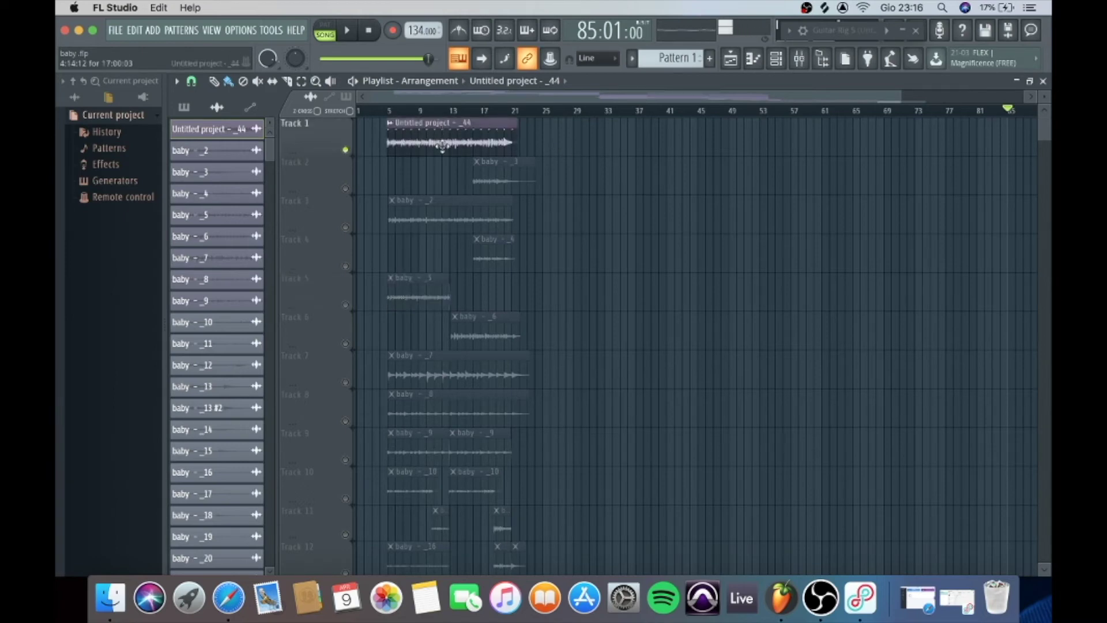
right_click(345, 228)
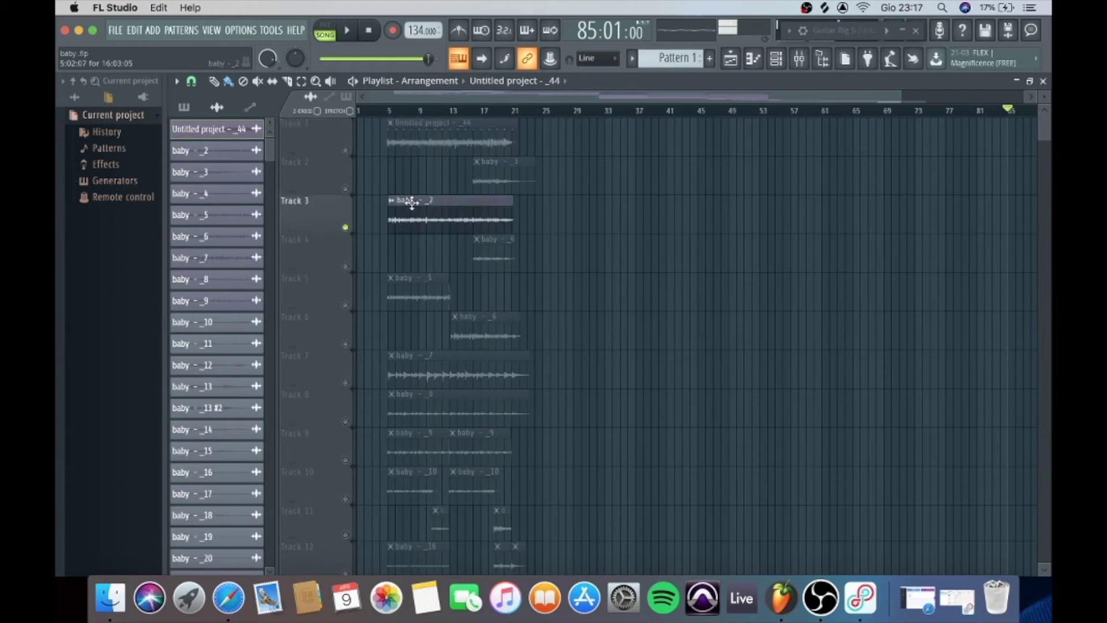
Solo Track 5 in the Playlist, play a short passage of its clip, and stop playback
right_click(335, 302)
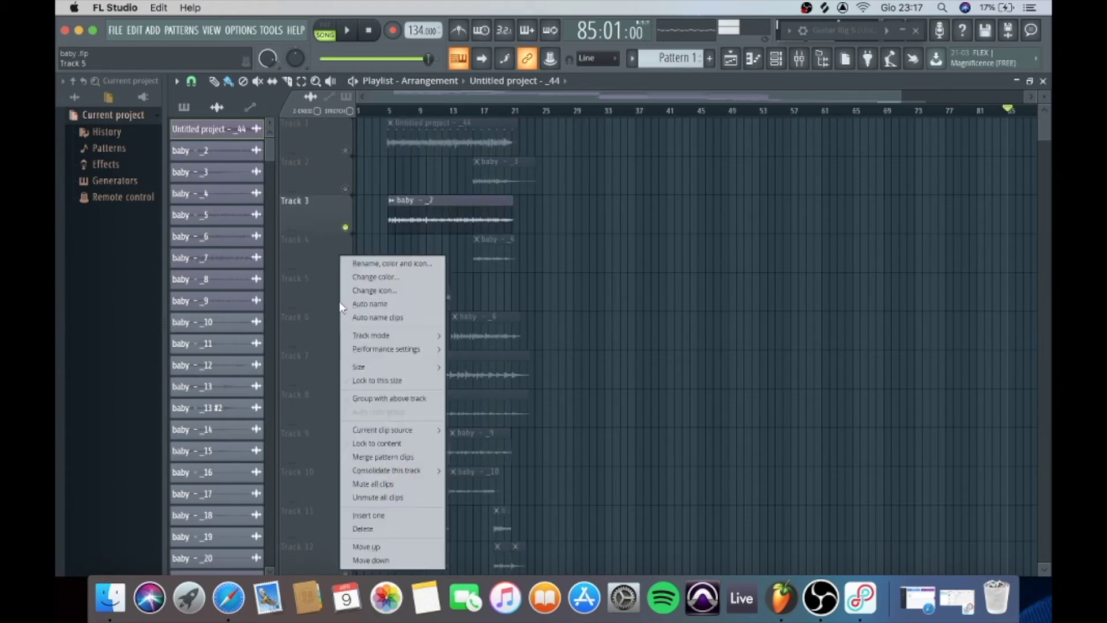
right_click(345, 304)
key("space")
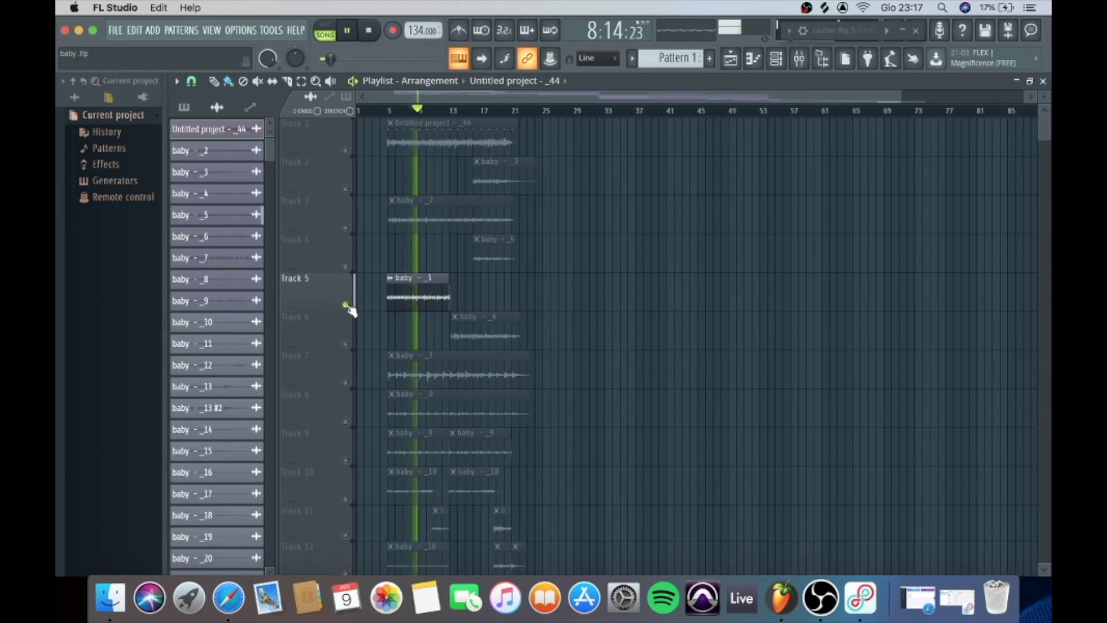
key("space")
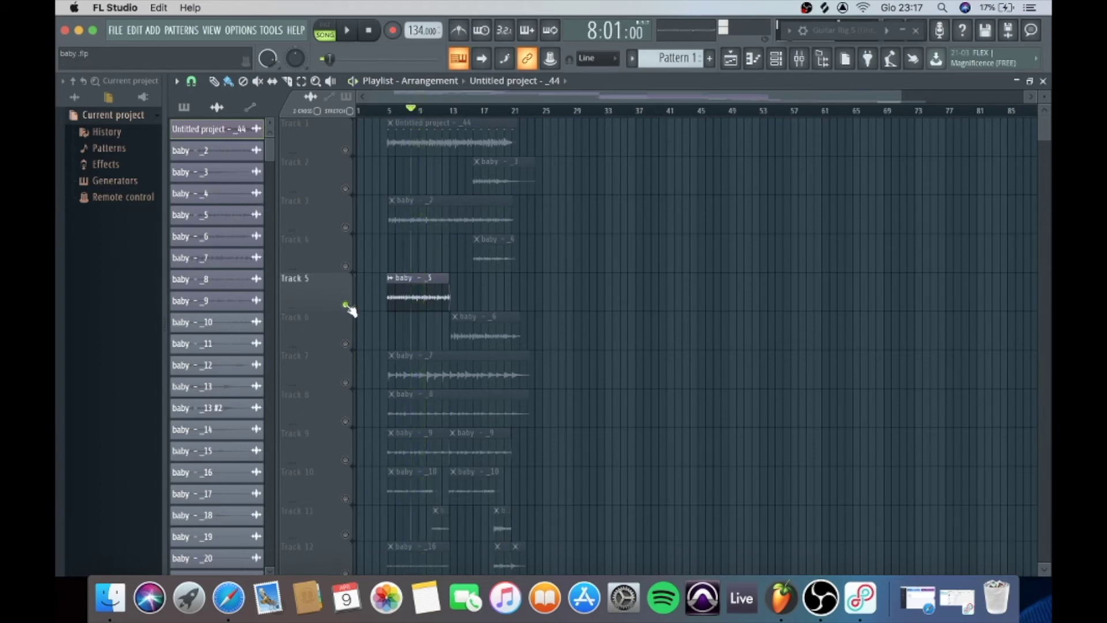
Solo Track 1 in the Playlist and audition a short passage of its clip
right_click(346, 150)
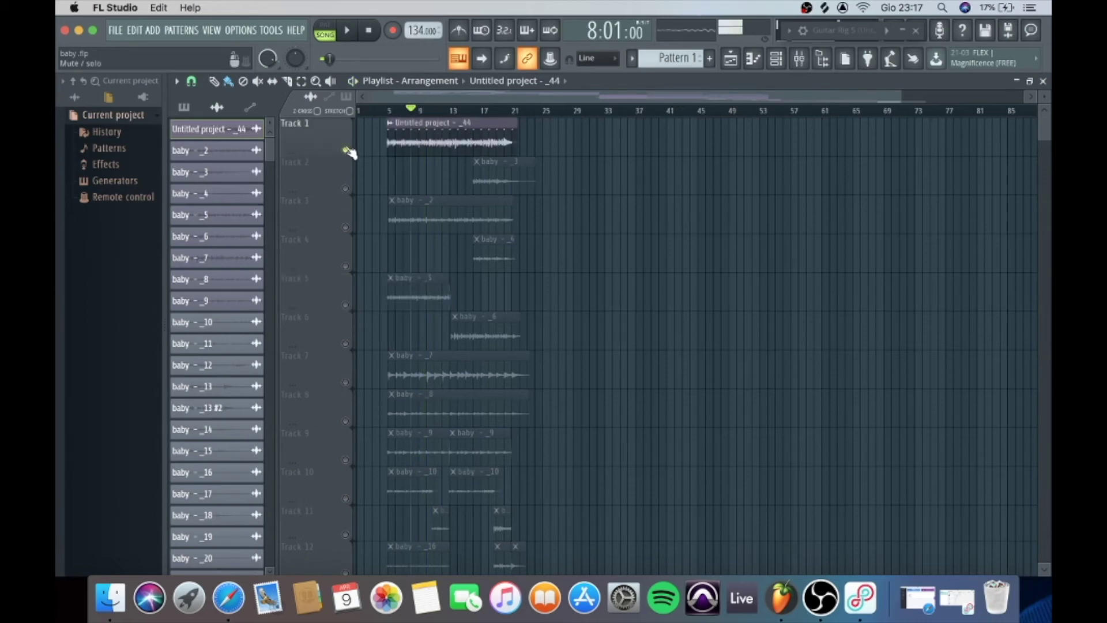
key("space")
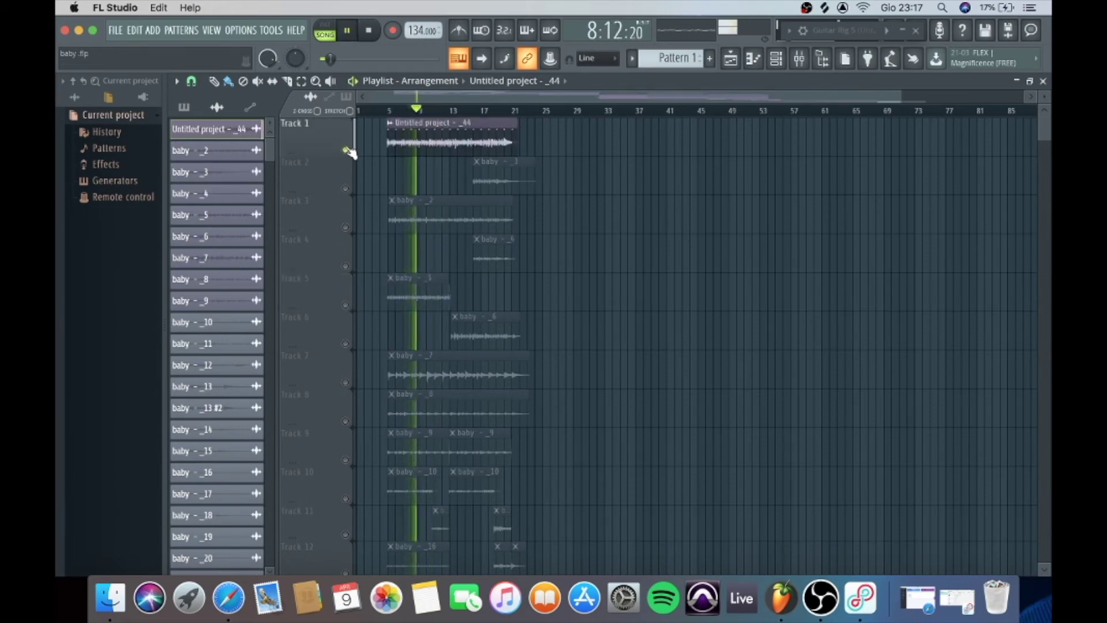
key("space")
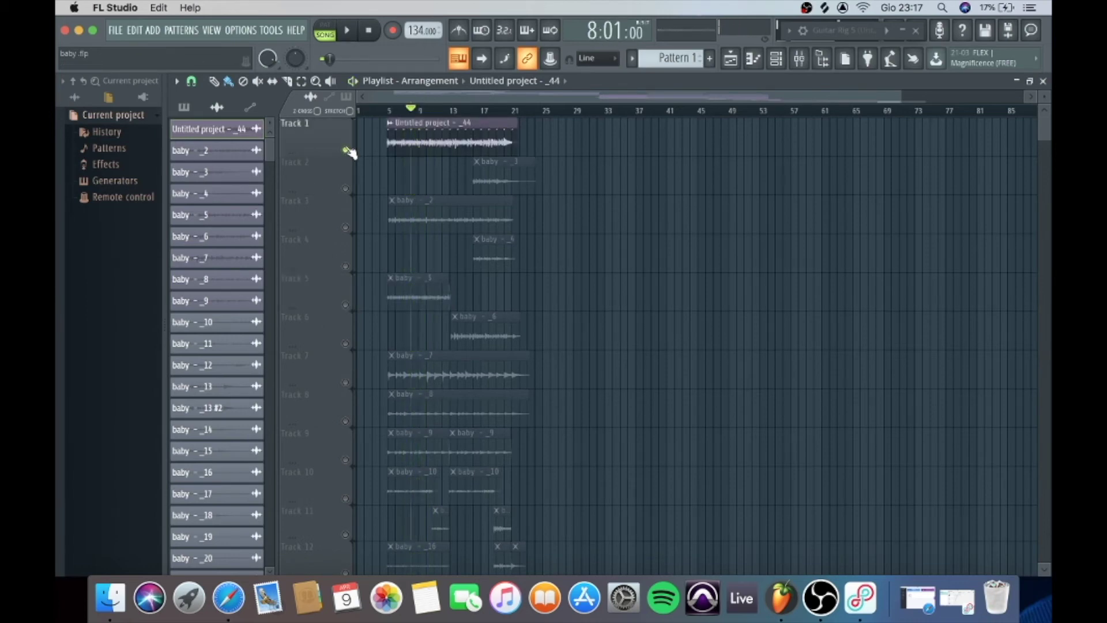
Switch the solo to Track 3 and play its clip briefly before stopping
right_click(346, 228)
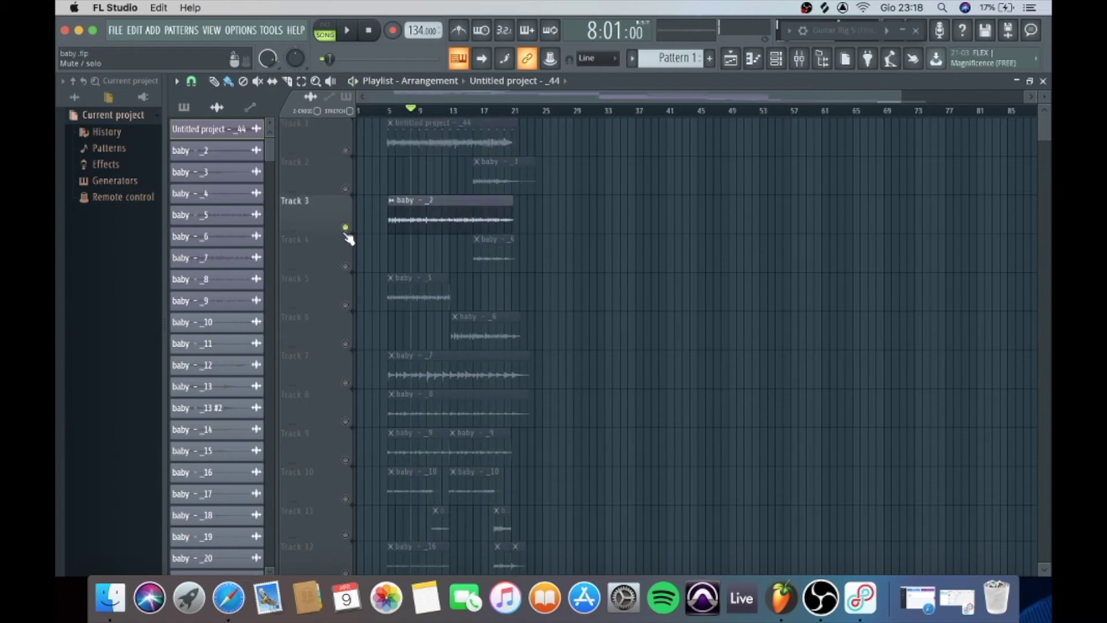
key("space")
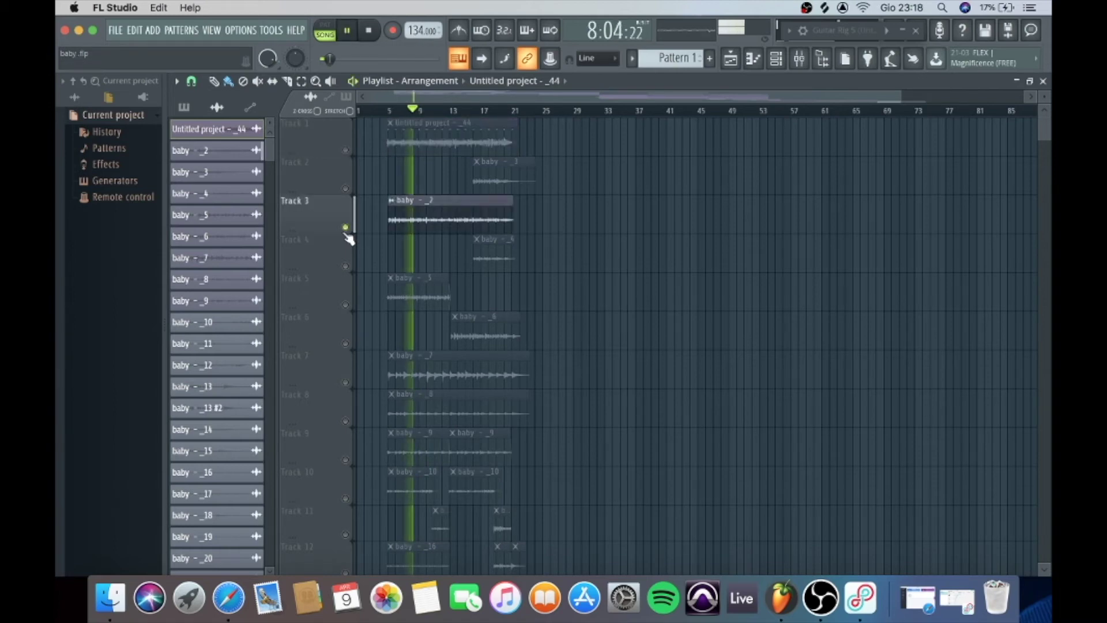
key("space")
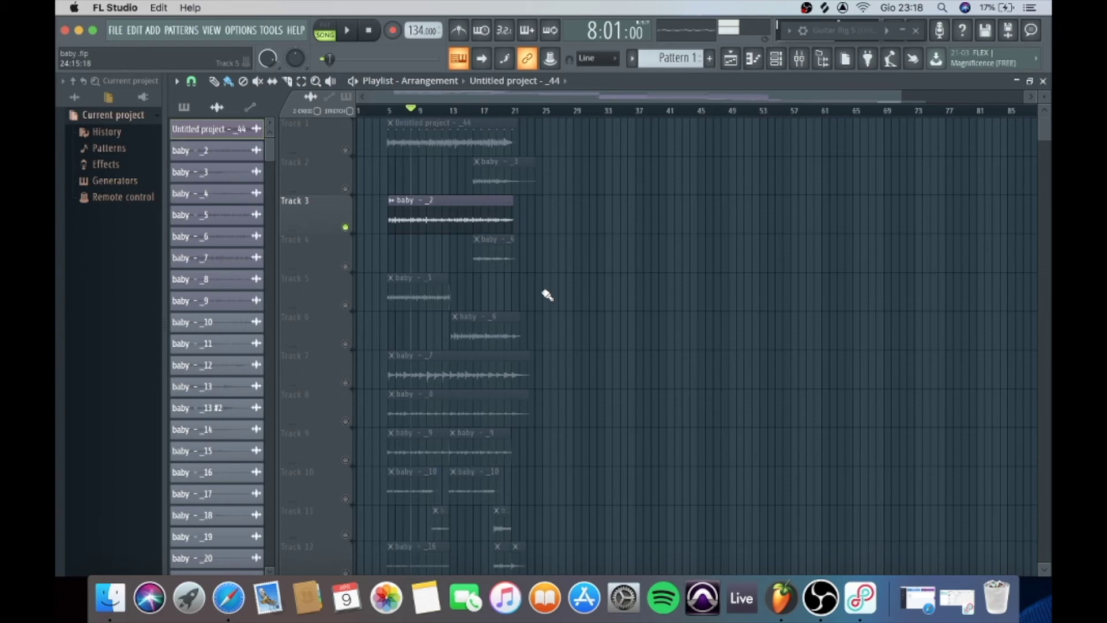
Open Guitar Rig 5 from mixer track 1, move its window fully into view to inspect the rack, and return to the Playlist
scroll(455, 212, "down", 6)
scroll(519, 276, "up", 6)
left_click(799, 59)
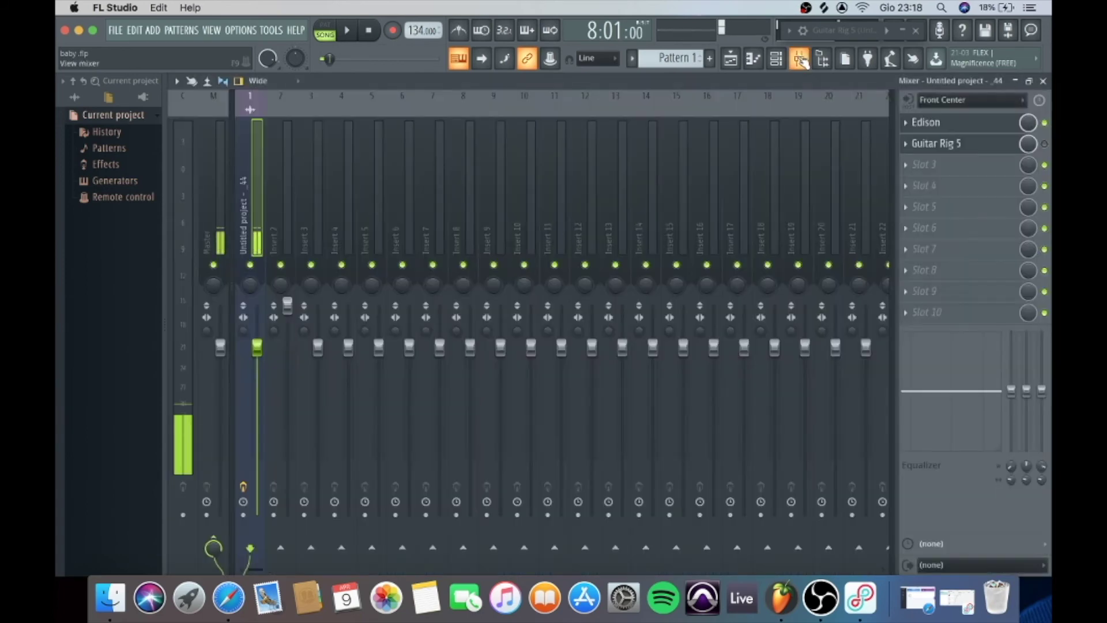
left_click(962, 154)
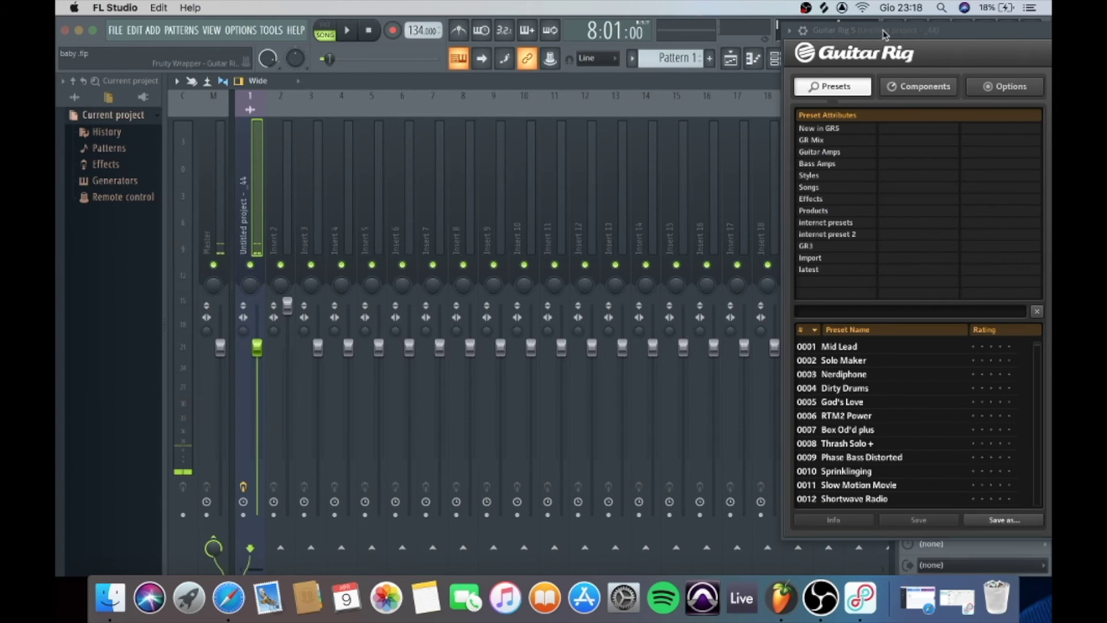
left_click_drag(900, 23, 364, 18)
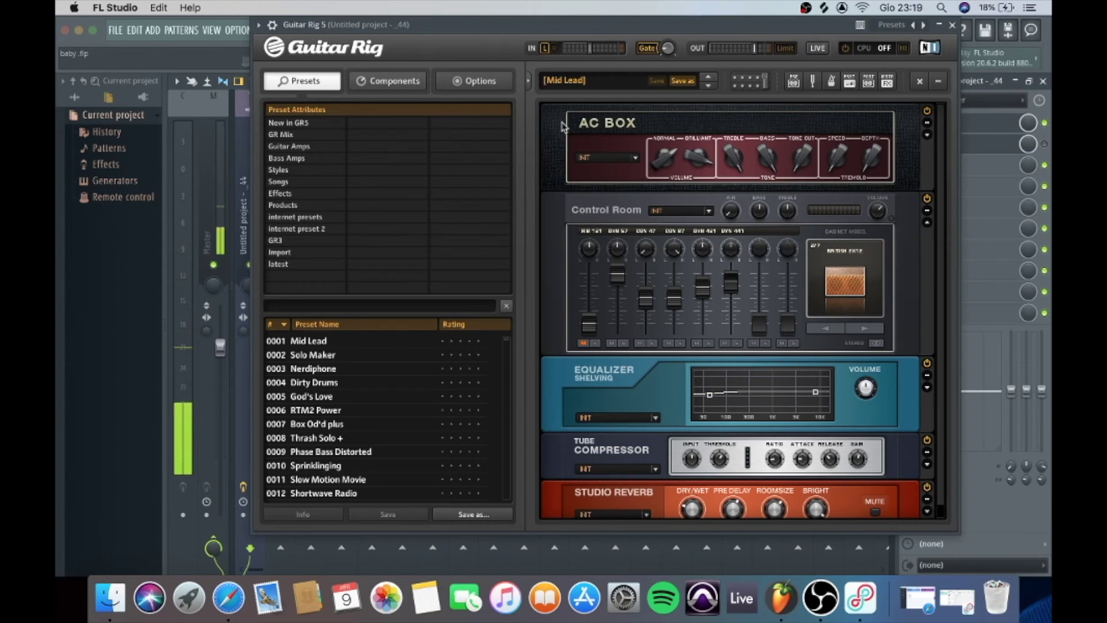
key("F5")
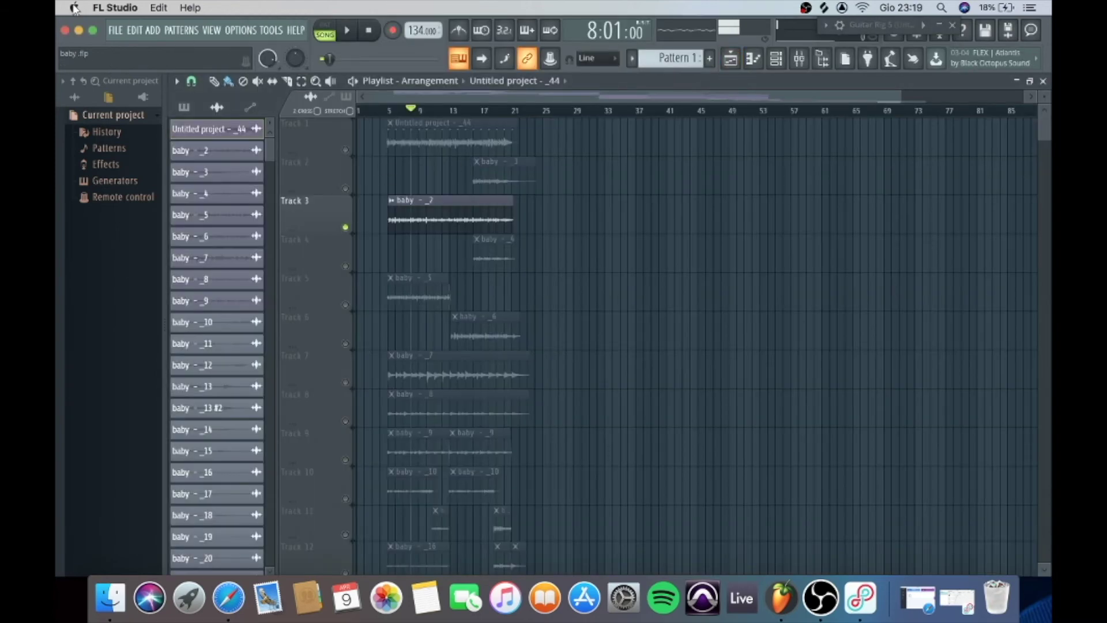
Look at the Wave file option among the project's export formats without exporting, and switch back to the mixer
left_click(115, 30)
mouse_move(173, 153)
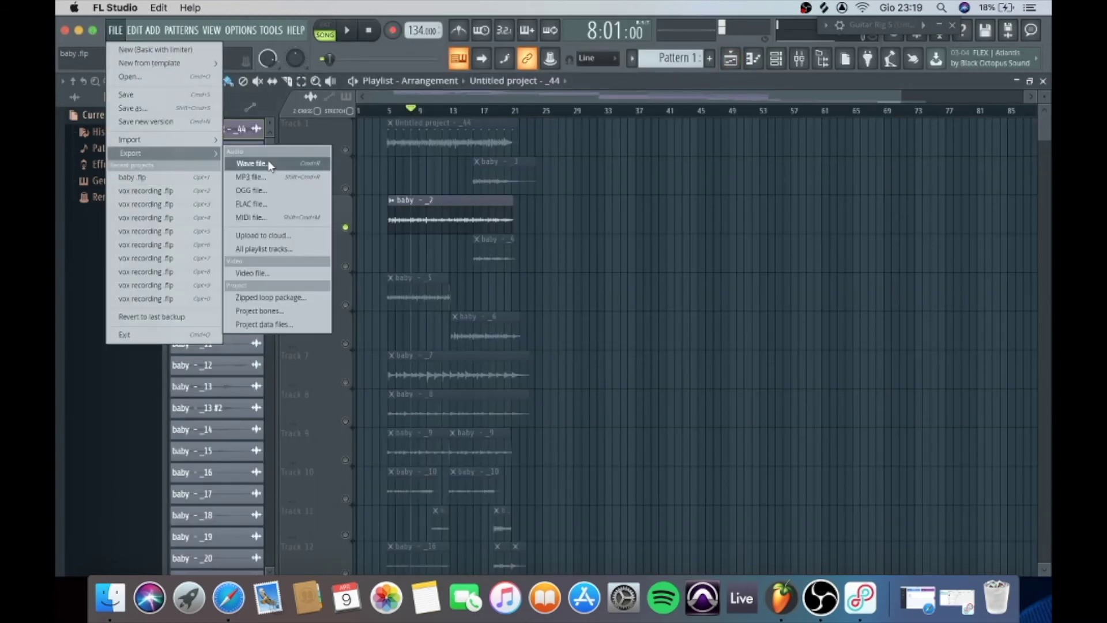
left_click(737, 58)
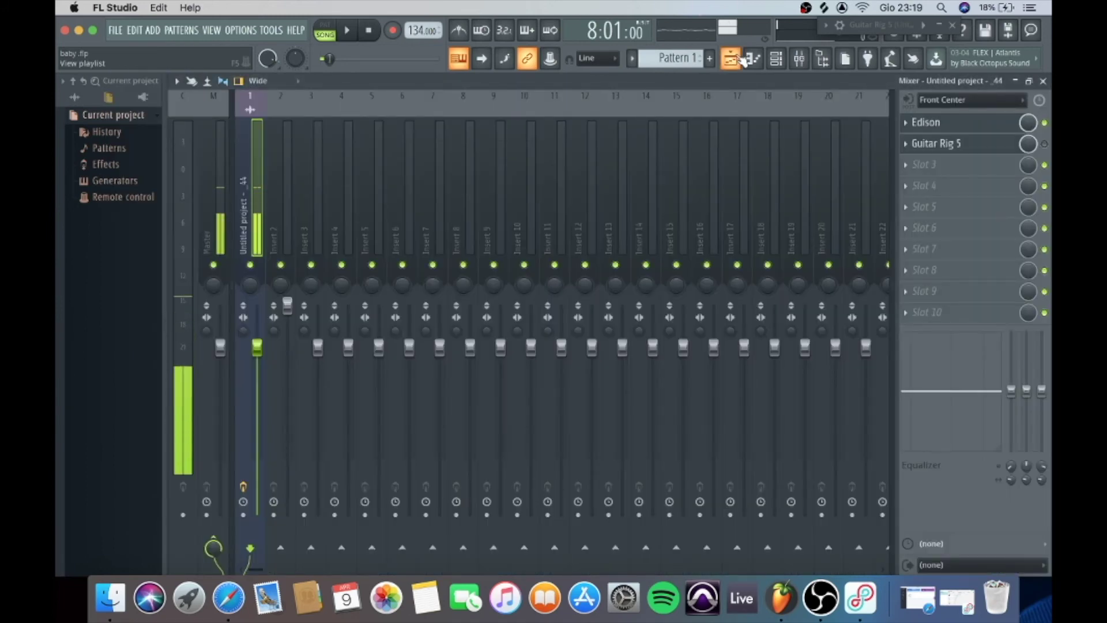
Open Guitar Rig 5 on mixer track 1, browse the Guitar Amps and Bass Amps preset categories, and close its window
left_click(953, 147)
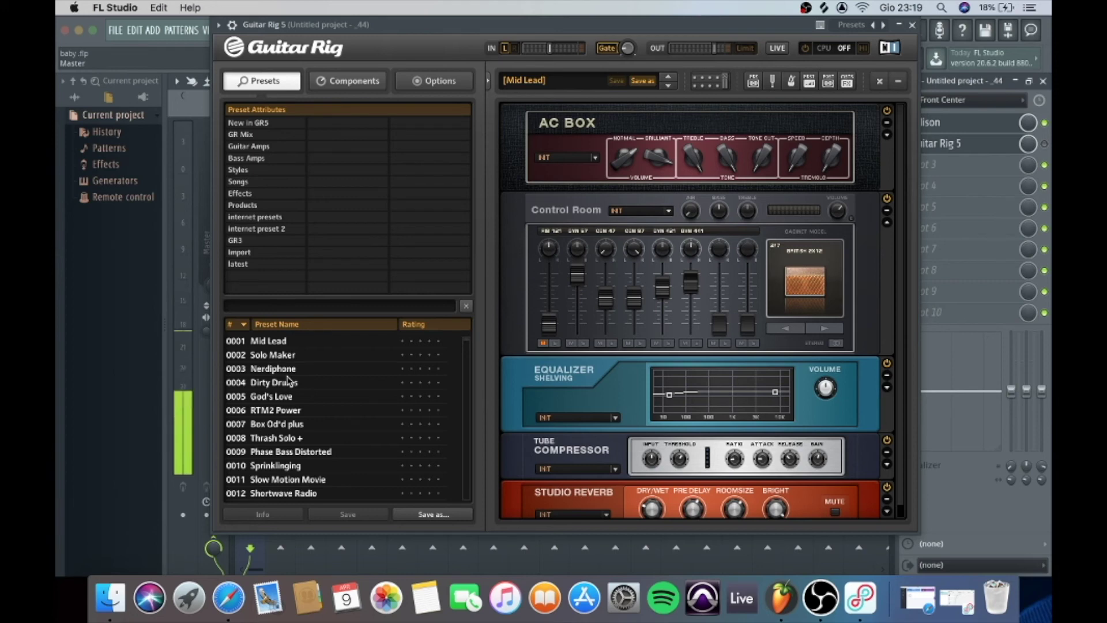
left_click(250, 146)
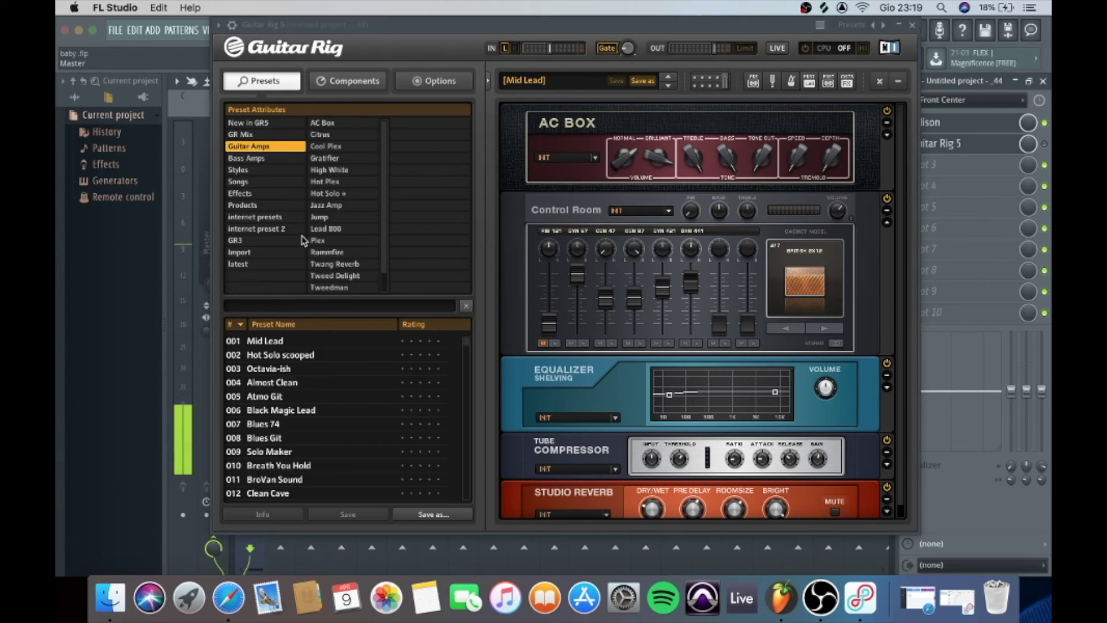
left_click(262, 158)
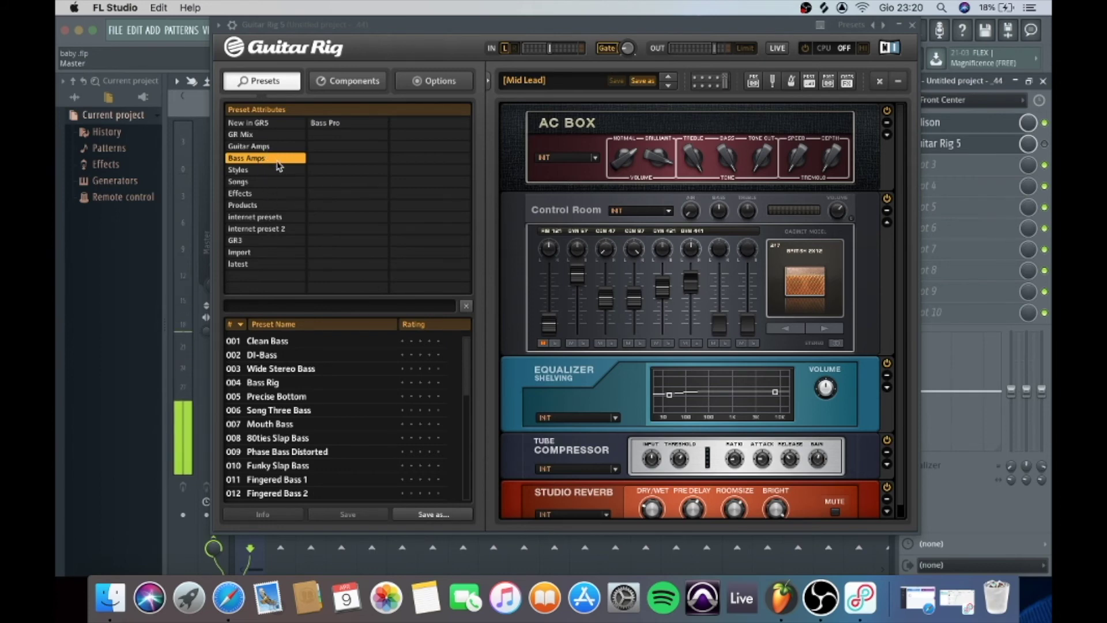
left_click(912, 25)
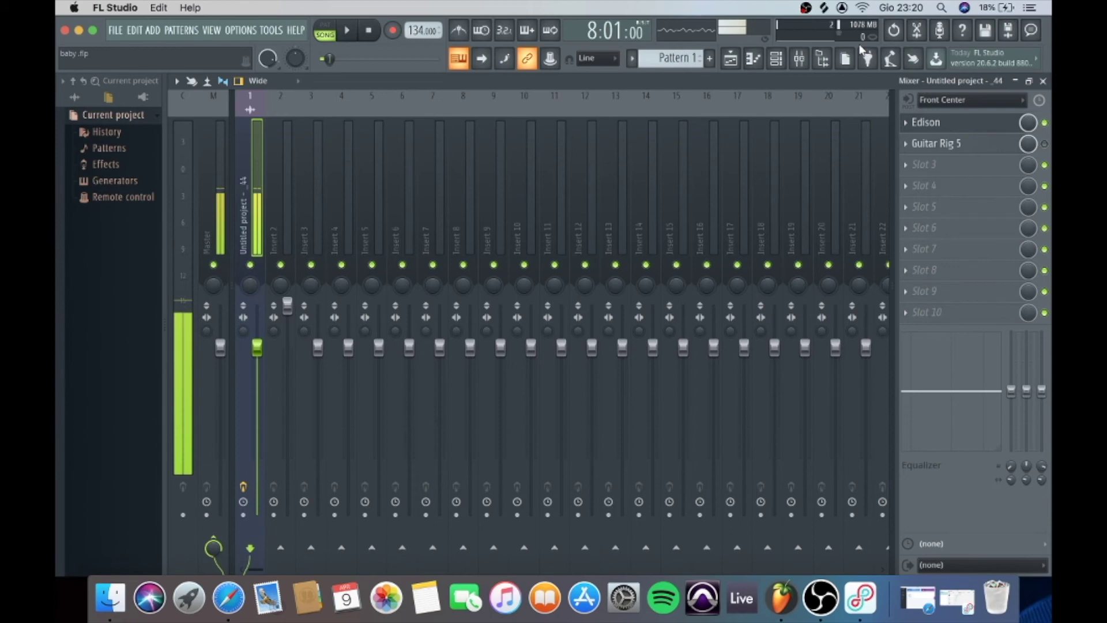